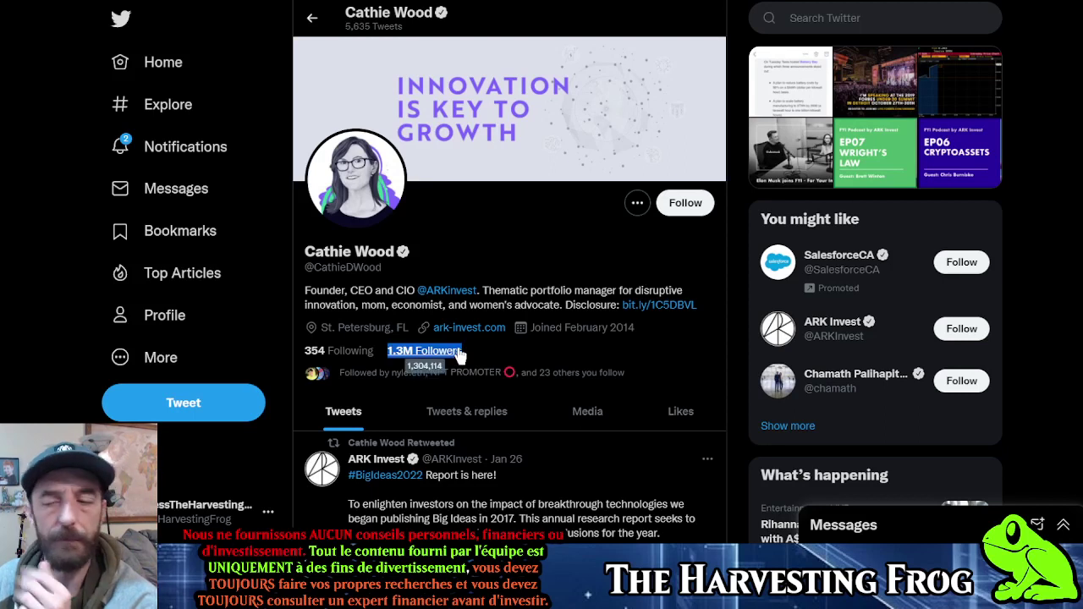
click(506, 235)
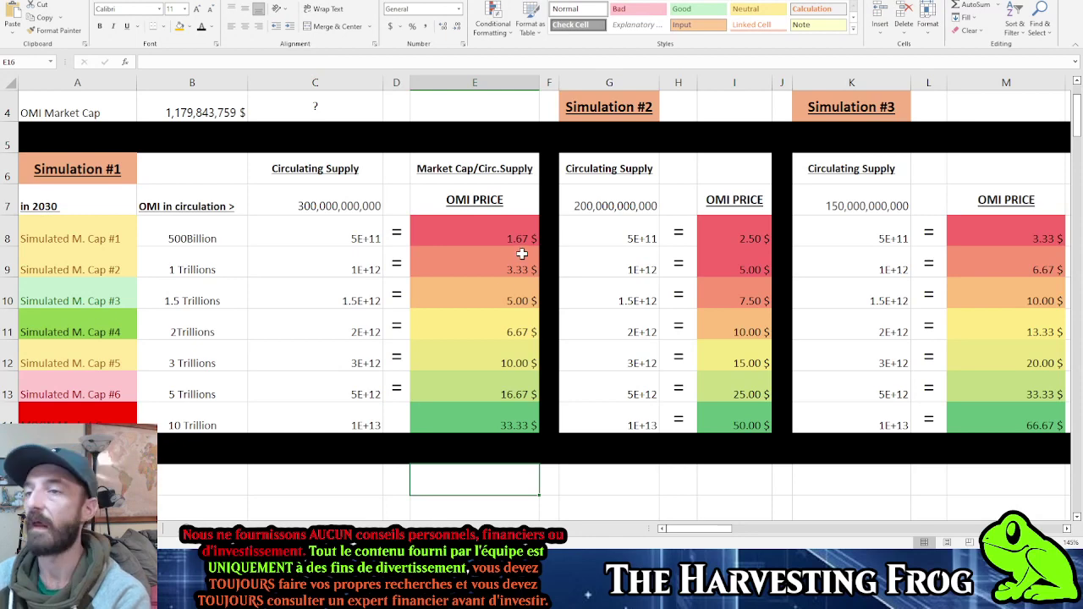
- In the Excel spreadsheet, examine the current and projected 2030 market caps for Bitcoin, ETH and OMI, plus the burned OMI figures
scroll(448, 113, up, 1)
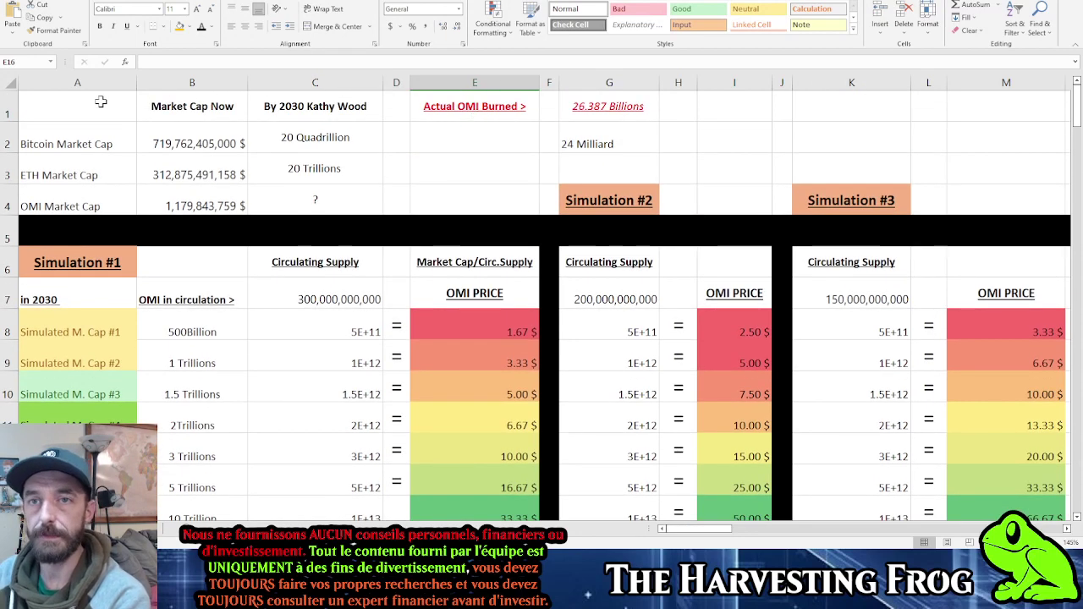
drag(100, 102, 291, 200)
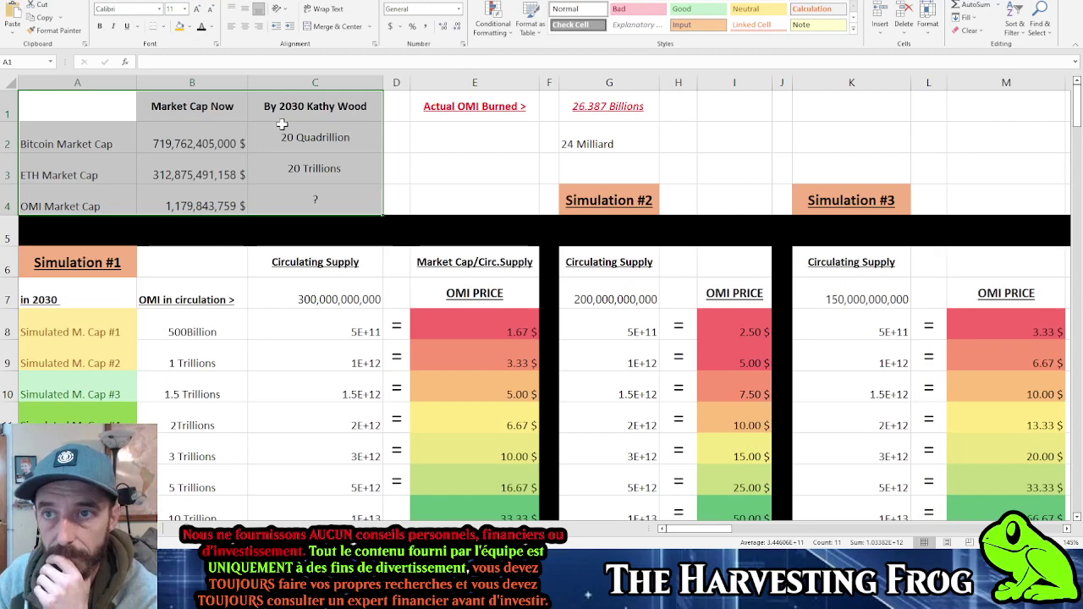
click(339, 167)
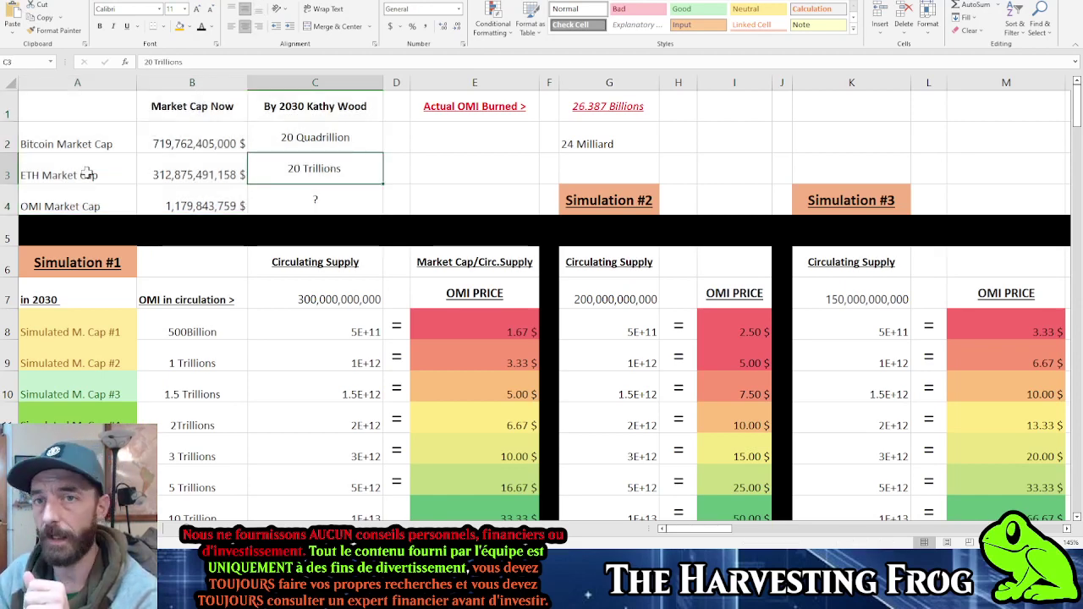
drag(87, 174, 221, 167)
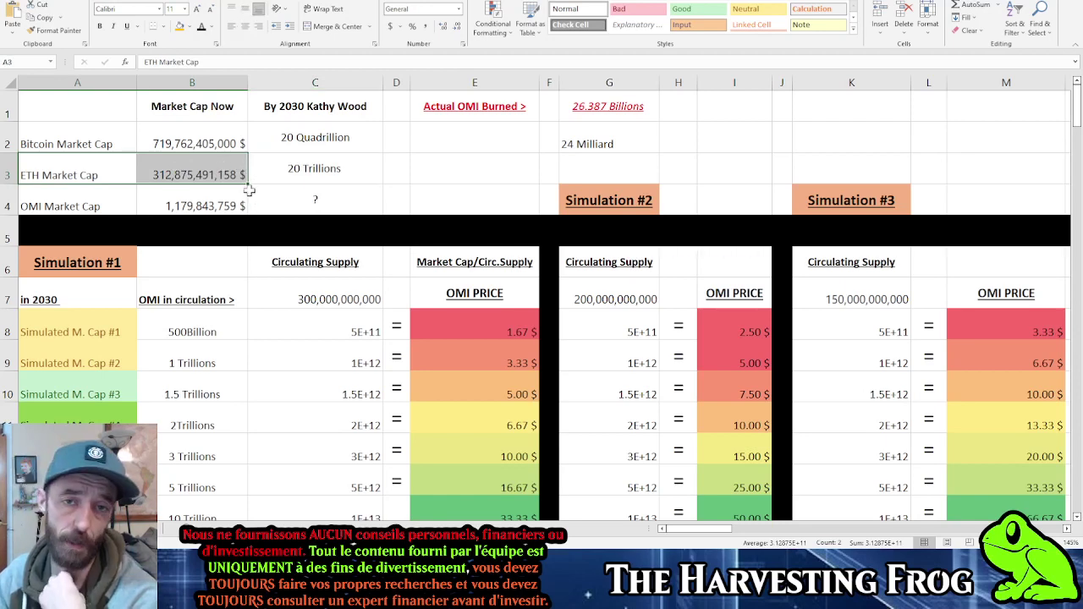
click(346, 169)
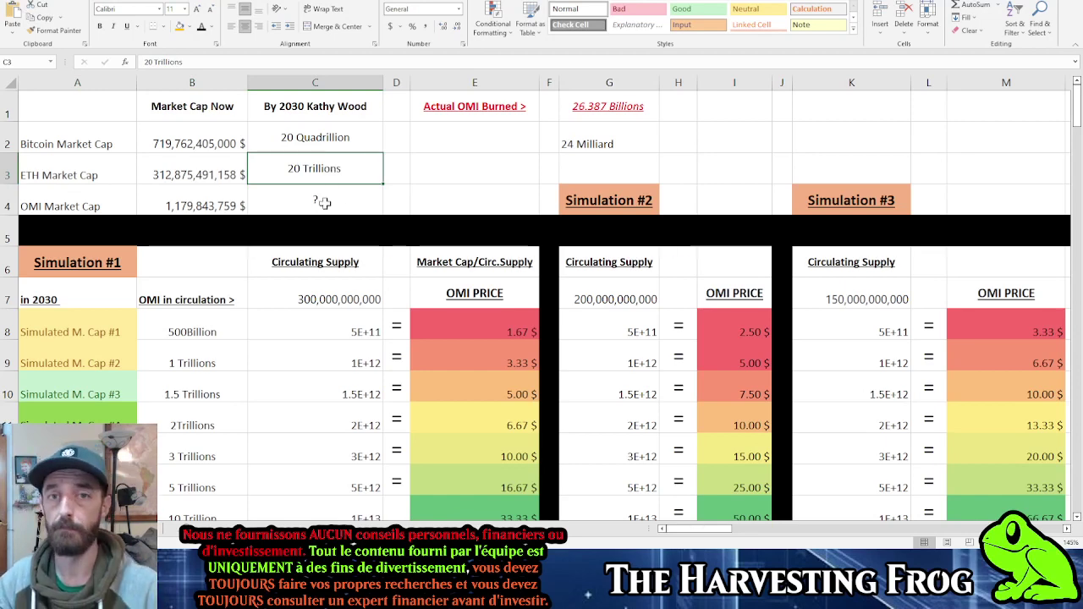
click(349, 146)
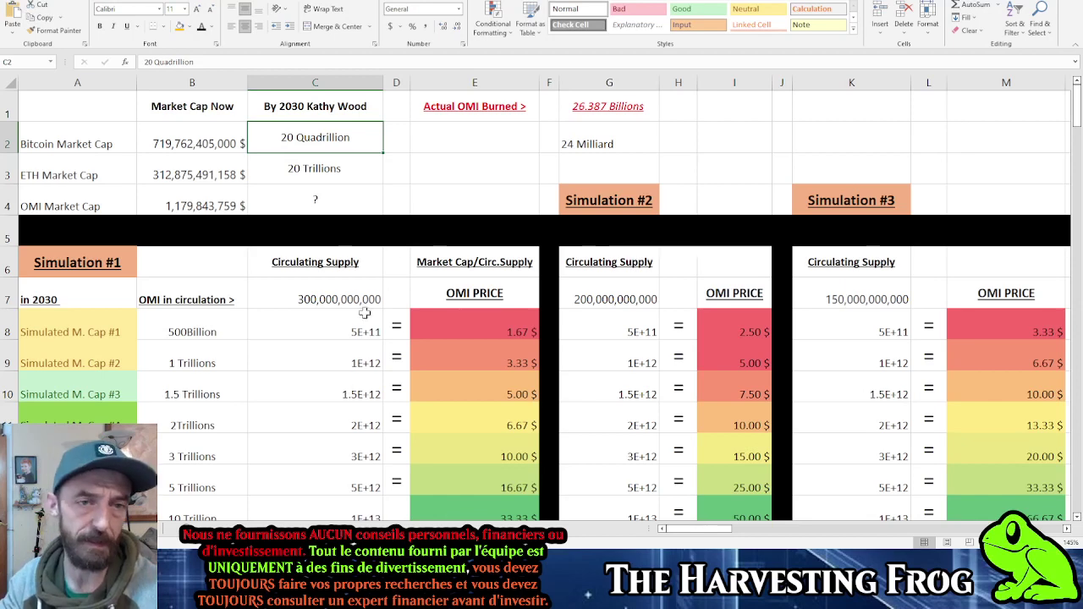
click(358, 197)
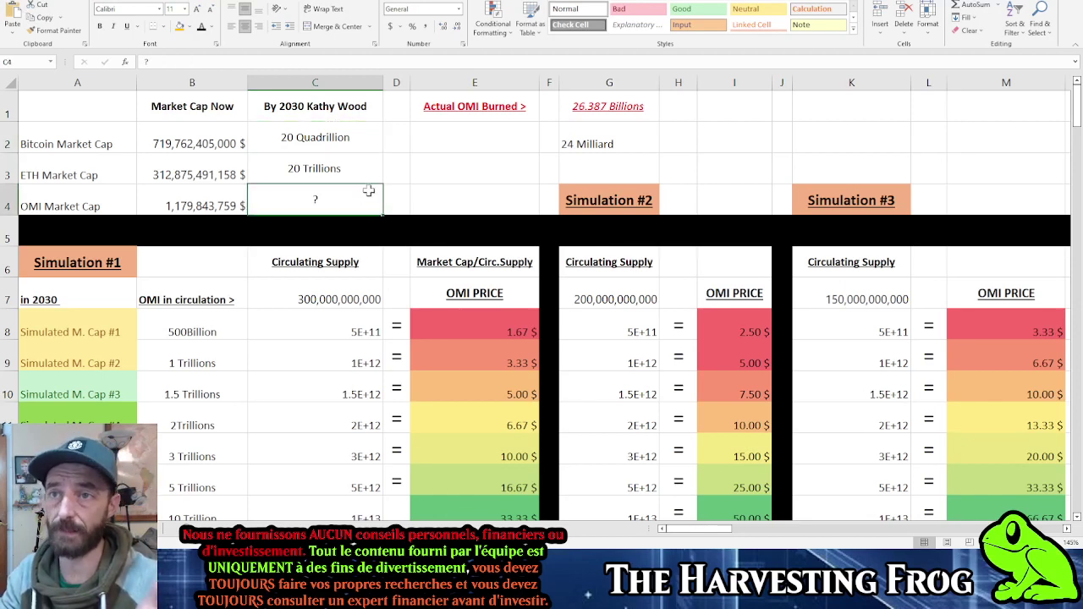
click(354, 168)
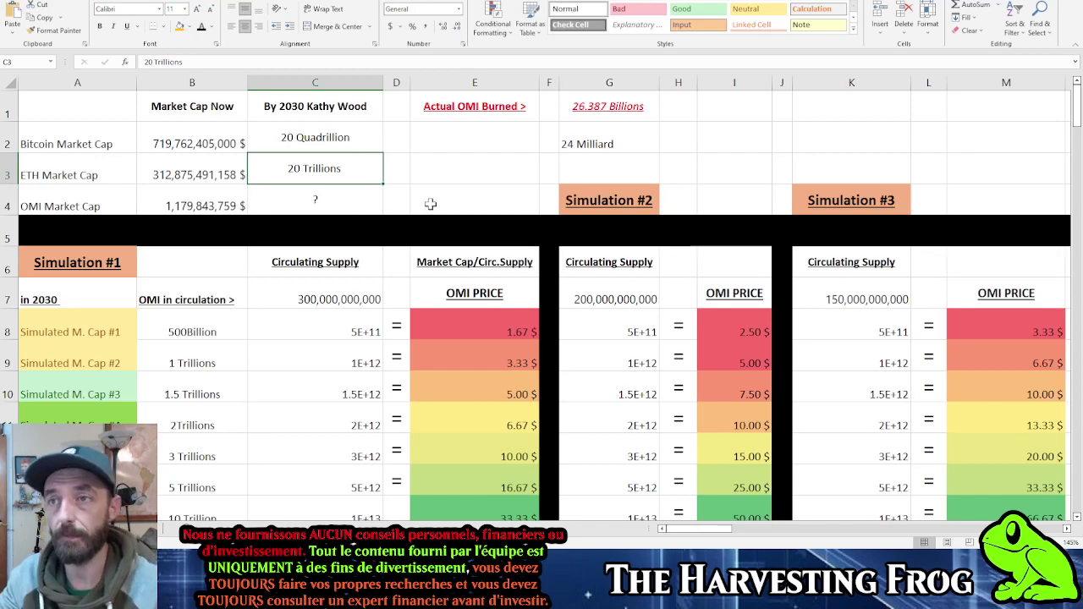
click(603, 106)
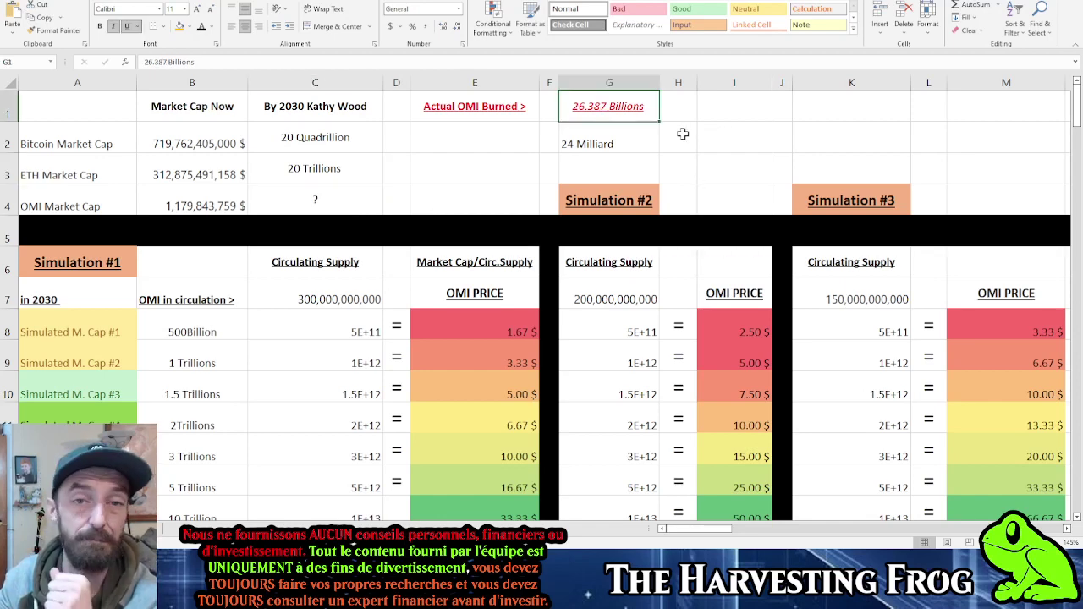
click(629, 144)
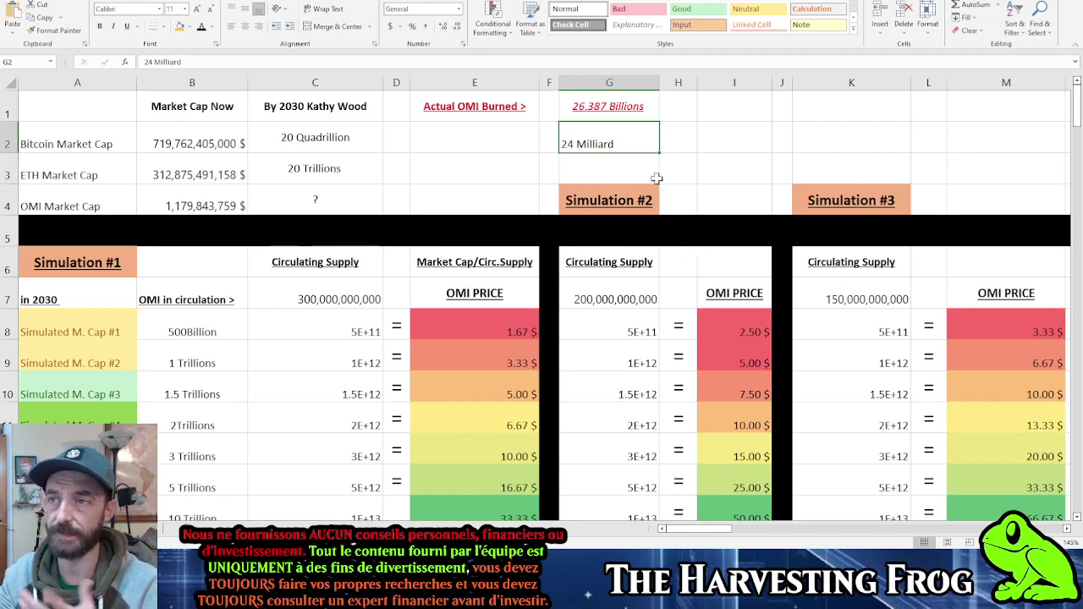
- Examine Simulation #1's circulating supply and the OMI price formula for the 500 billion market cap, comparing with OMI's current market cap
click(334, 298)
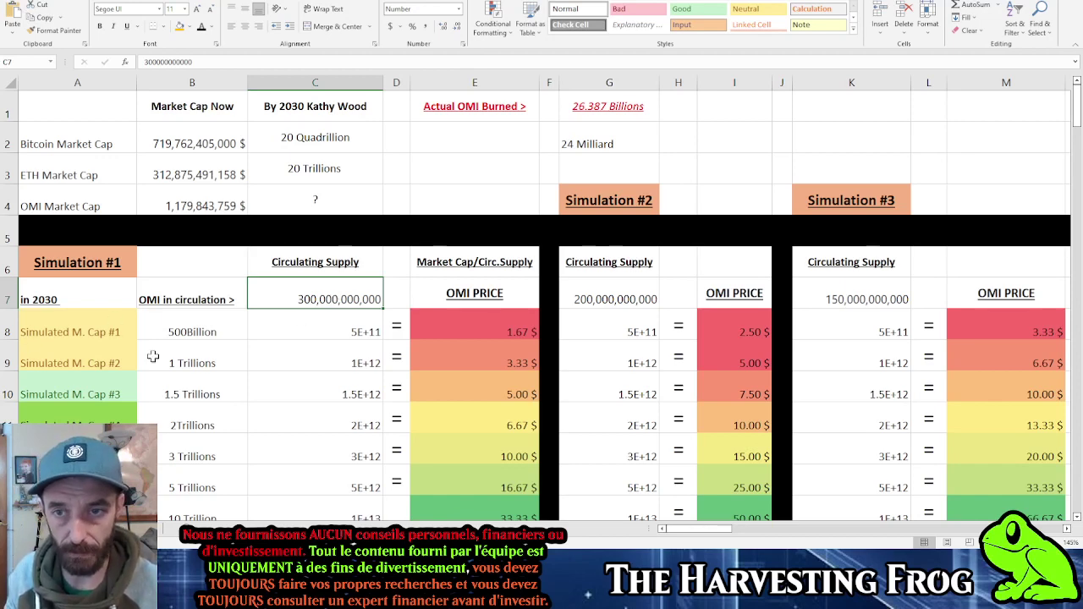
click(206, 333)
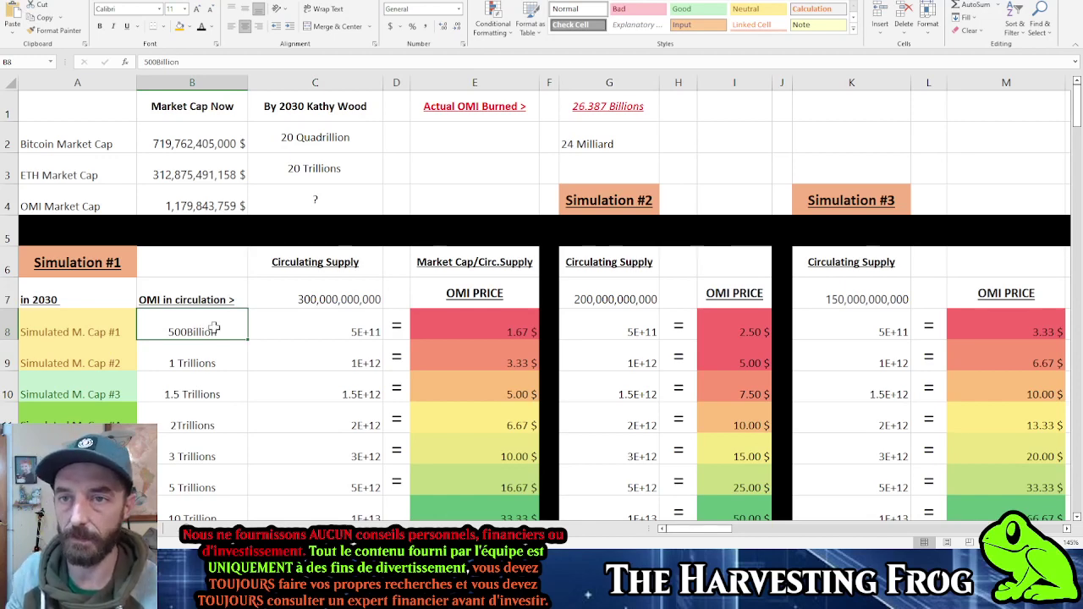
click(213, 198)
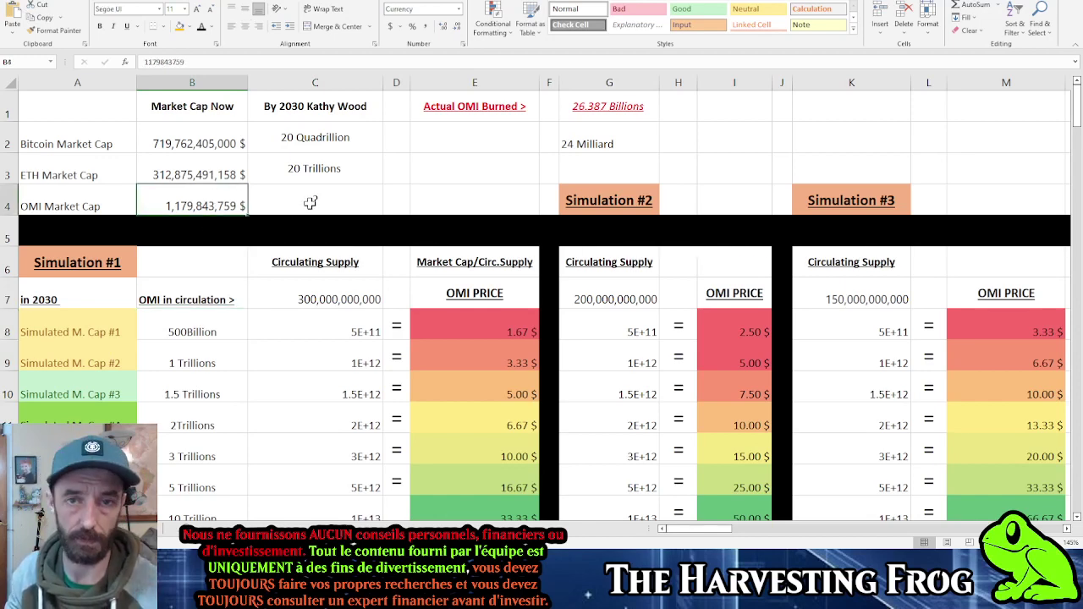
click(331, 335)
click(476, 334)
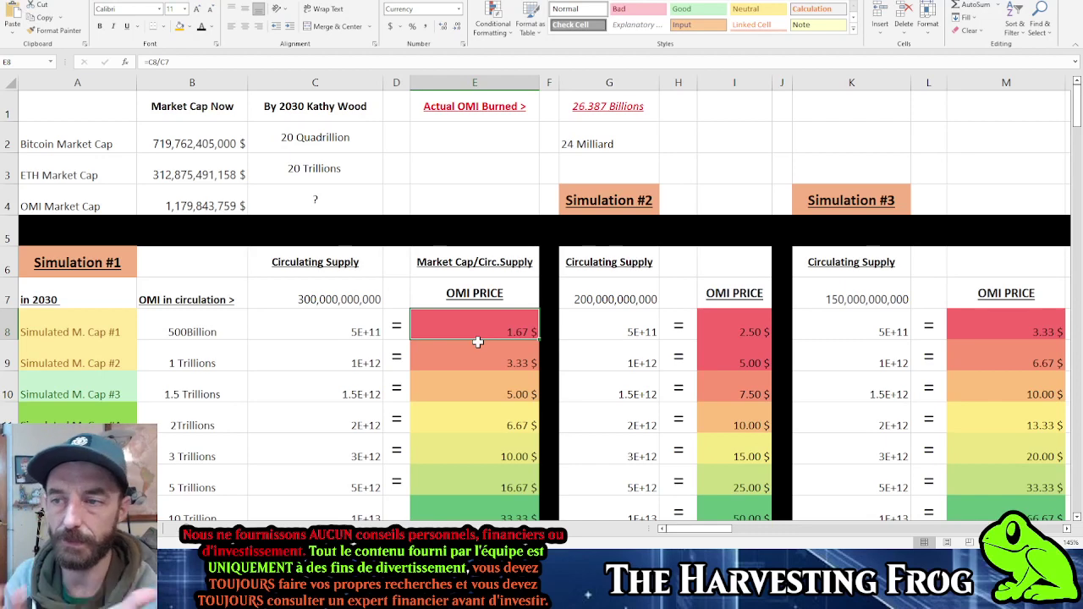
- Compare Simulation #1's market cap scenarios from 500 billion to 2 trillion and inspect the OMI price formula for 1 trillion
click(174, 337)
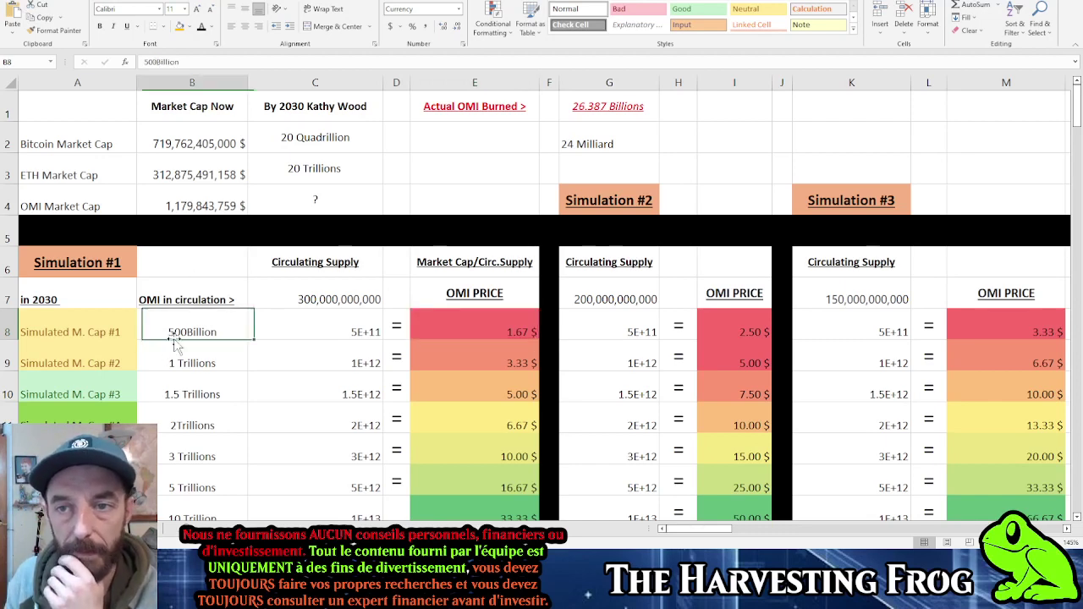
click(183, 360)
click(182, 331)
click(183, 362)
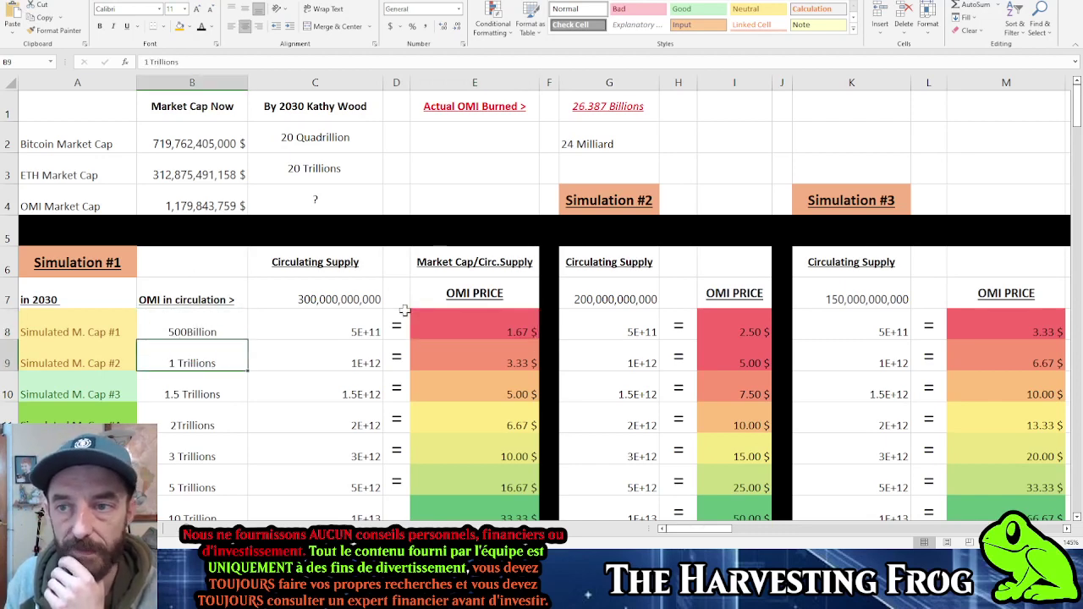
click(342, 287)
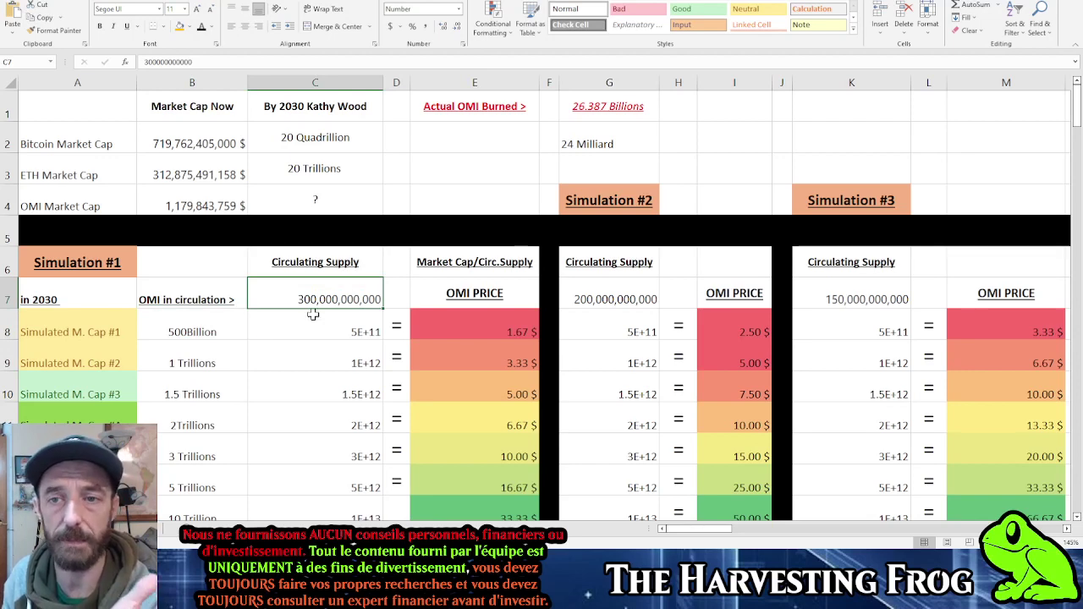
click(203, 362)
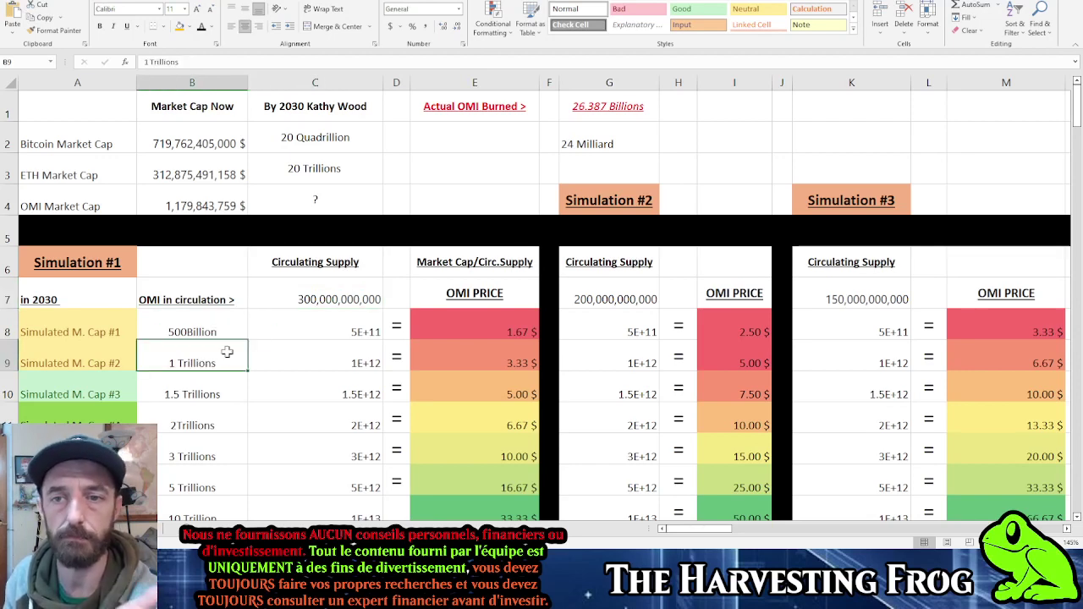
click(345, 198)
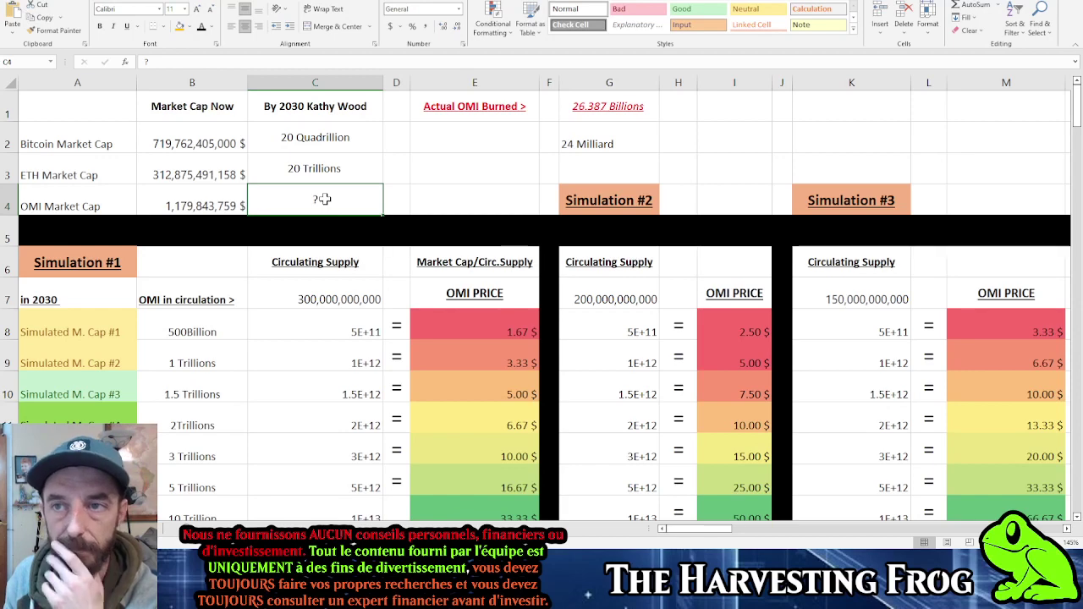
click(195, 389)
click(216, 421)
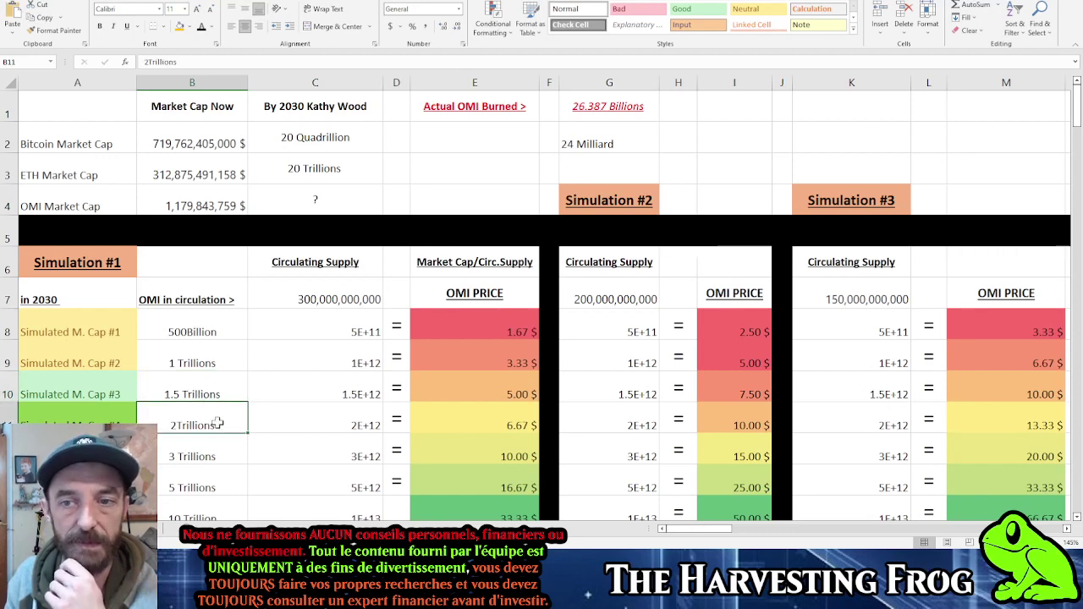
drag(185, 393, 182, 419)
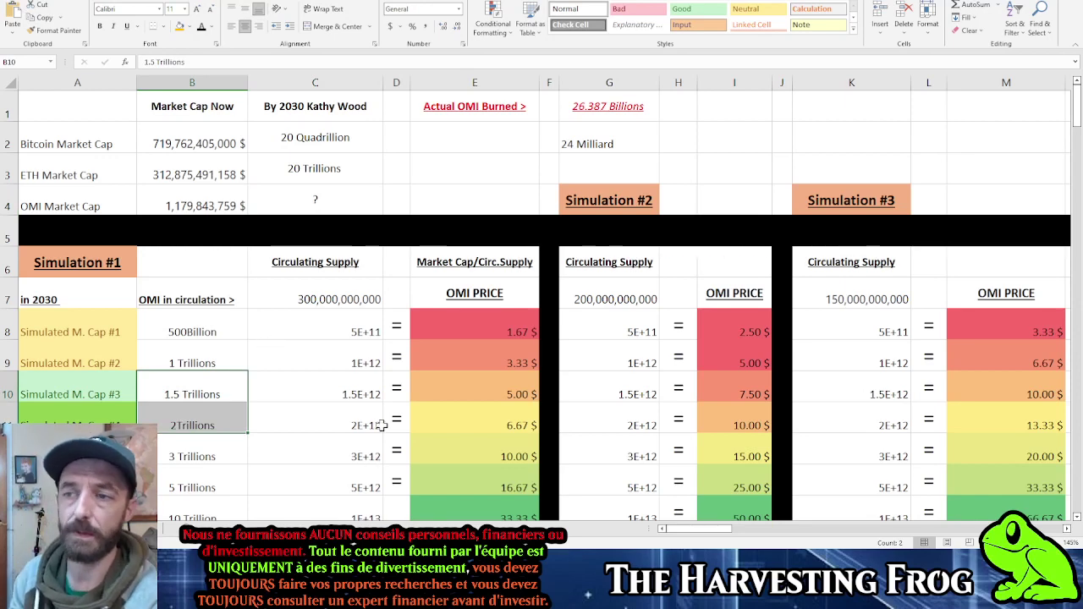
click(370, 363)
click(479, 364)
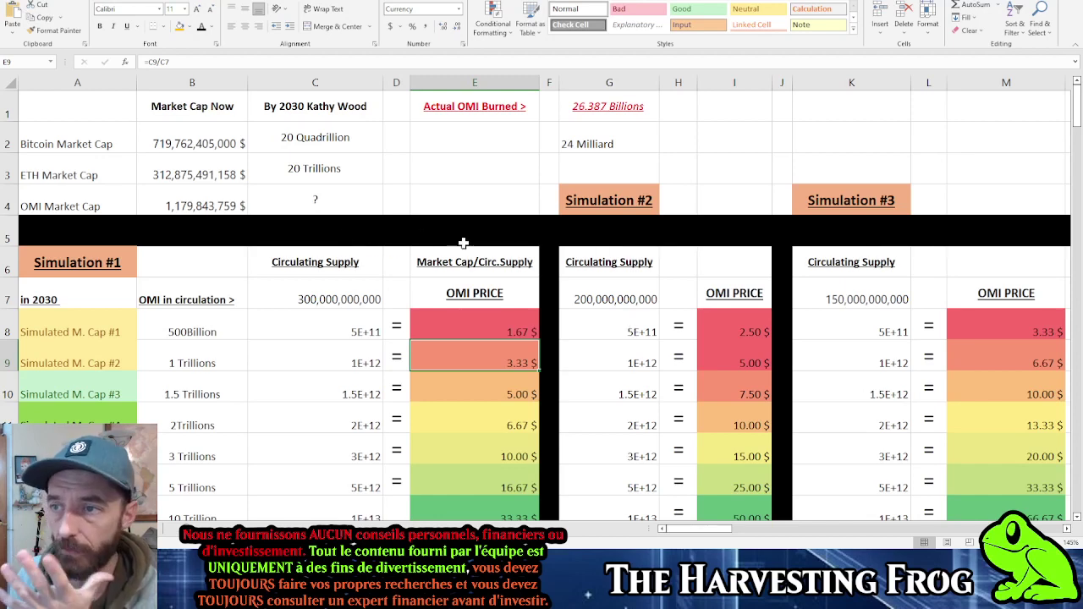
- Examine Simulation #2's circulating supply and OMI prices at the 500 billion and 1 trillion market caps, comparing them with Simulation #1
click(589, 137)
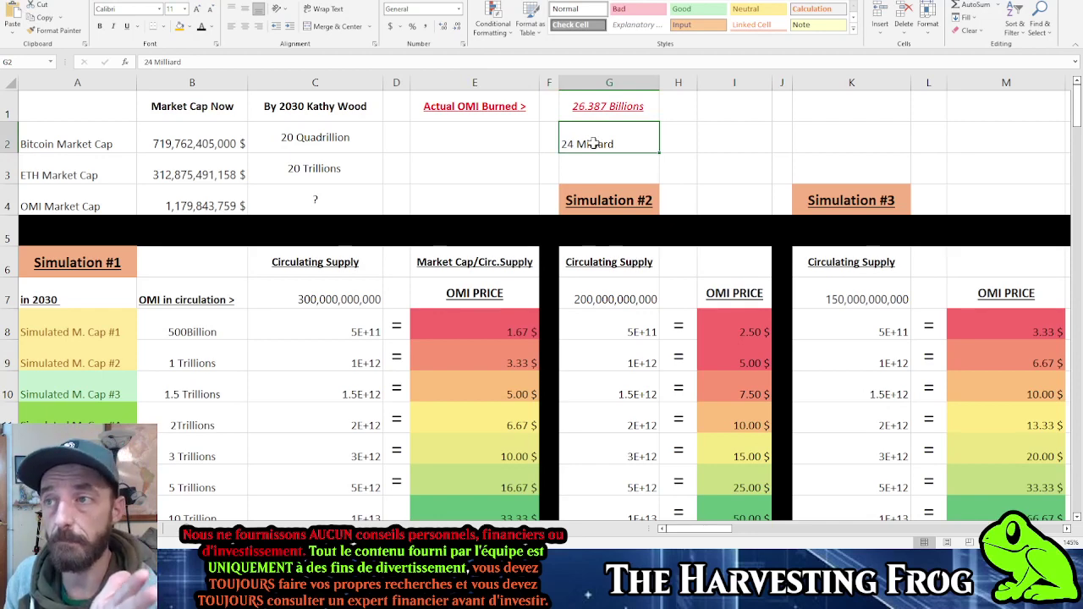
click(622, 299)
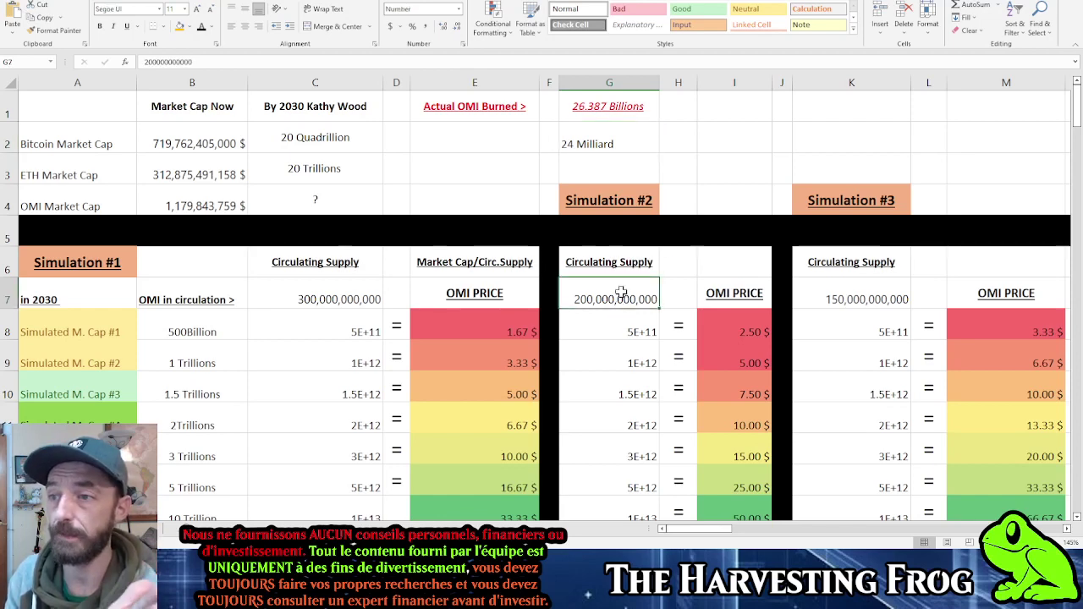
click(620, 332)
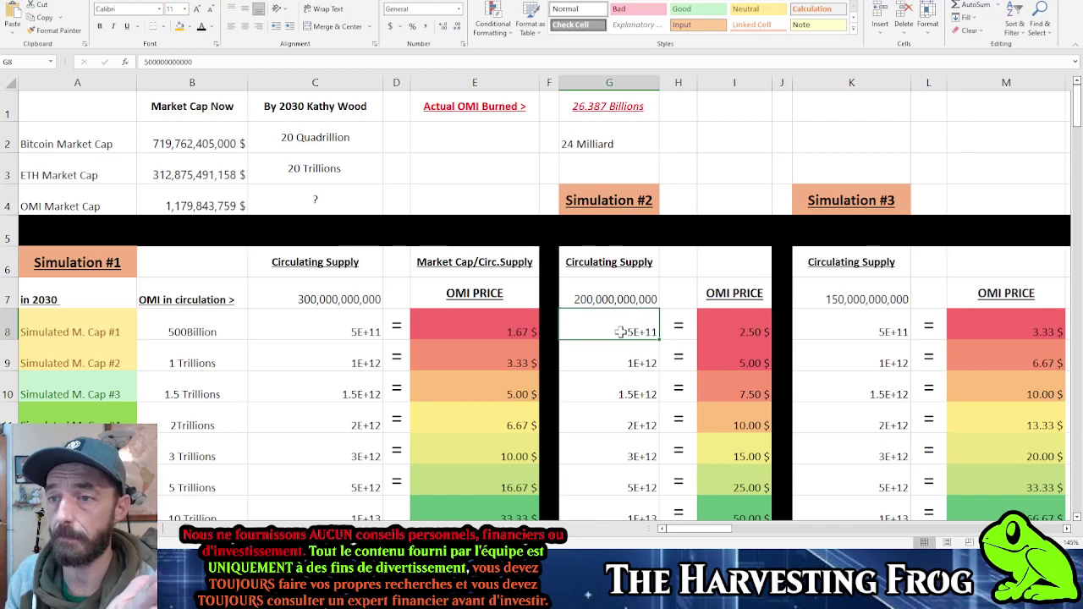
click(183, 331)
click(731, 331)
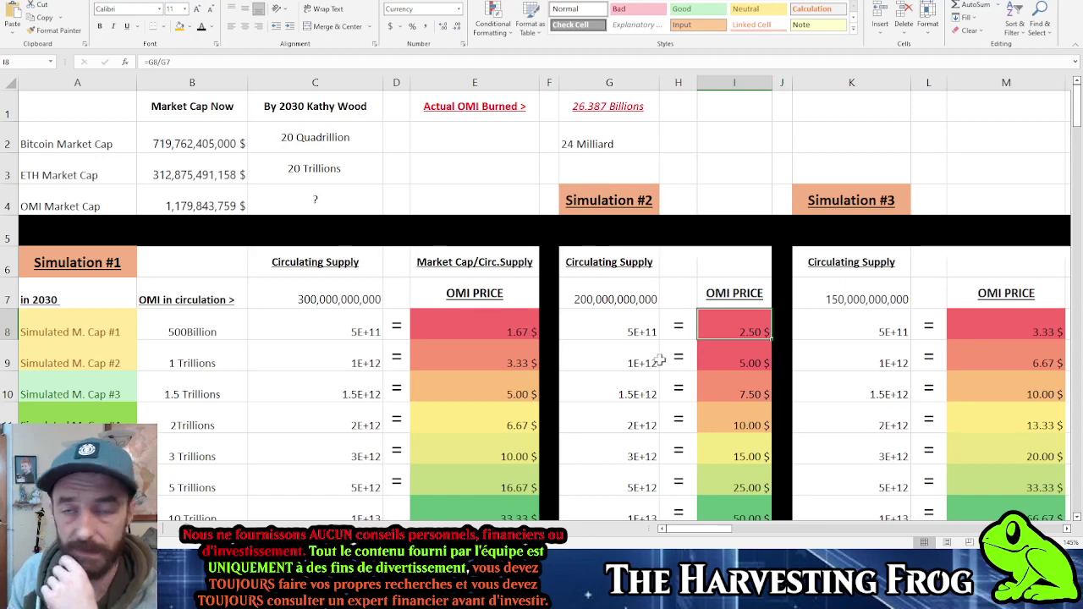
click(623, 300)
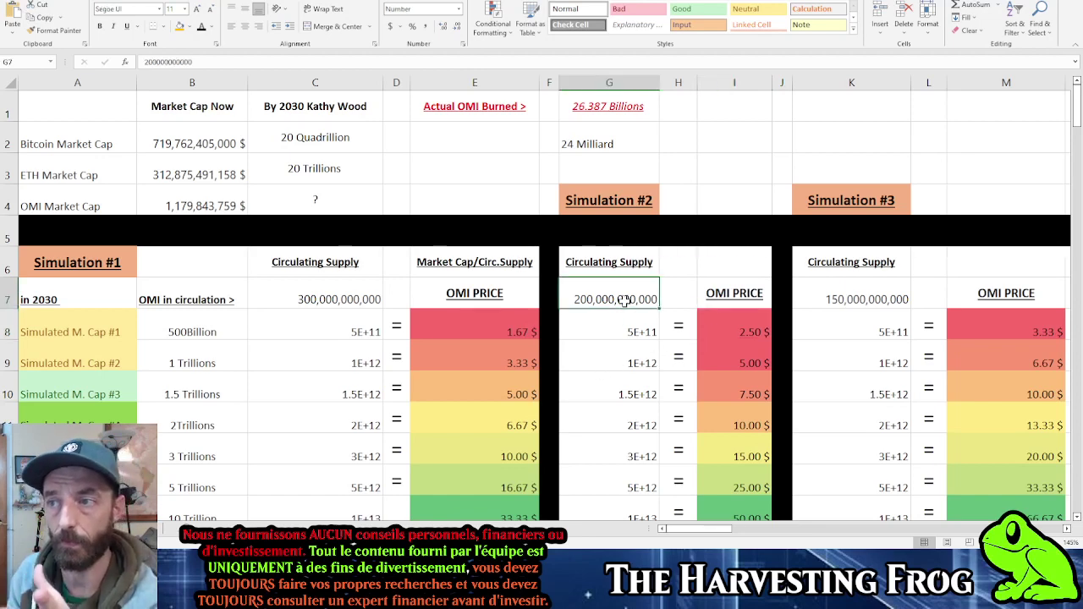
click(641, 363)
click(745, 363)
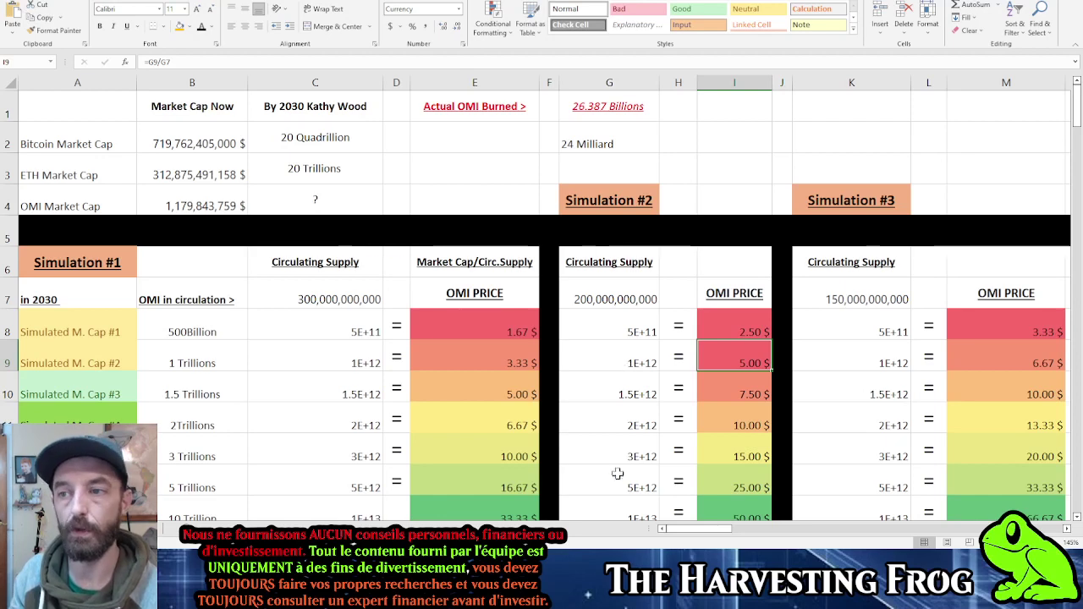
click(482, 324)
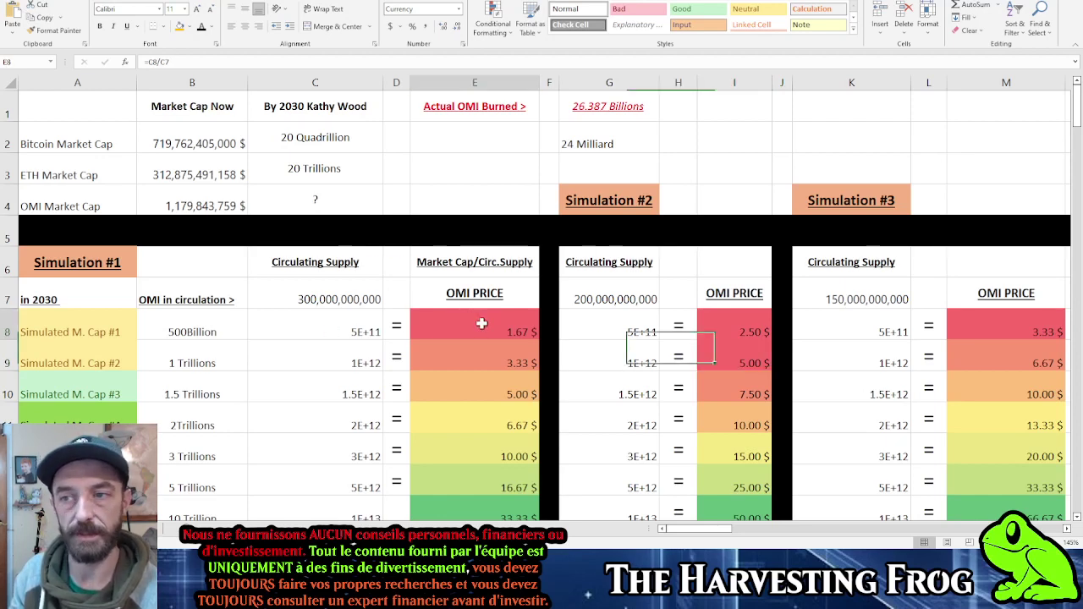
click(761, 361)
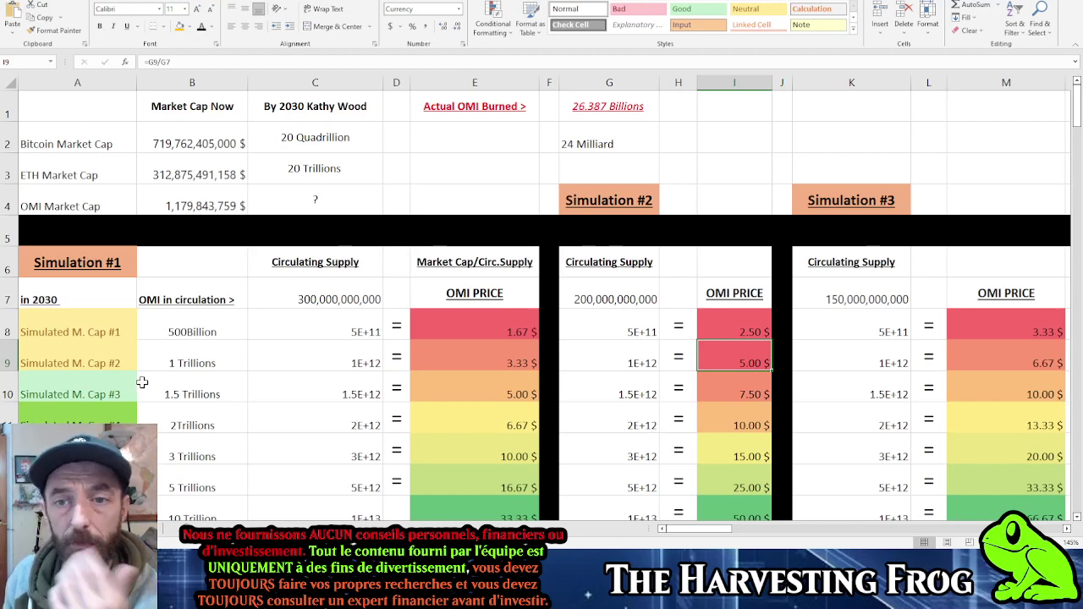
- Review Simulation #1's market caps from 1.5 to 10 trillion and inspect the OMI price formula for the 2 trillion scenario
click(210, 395)
click(209, 424)
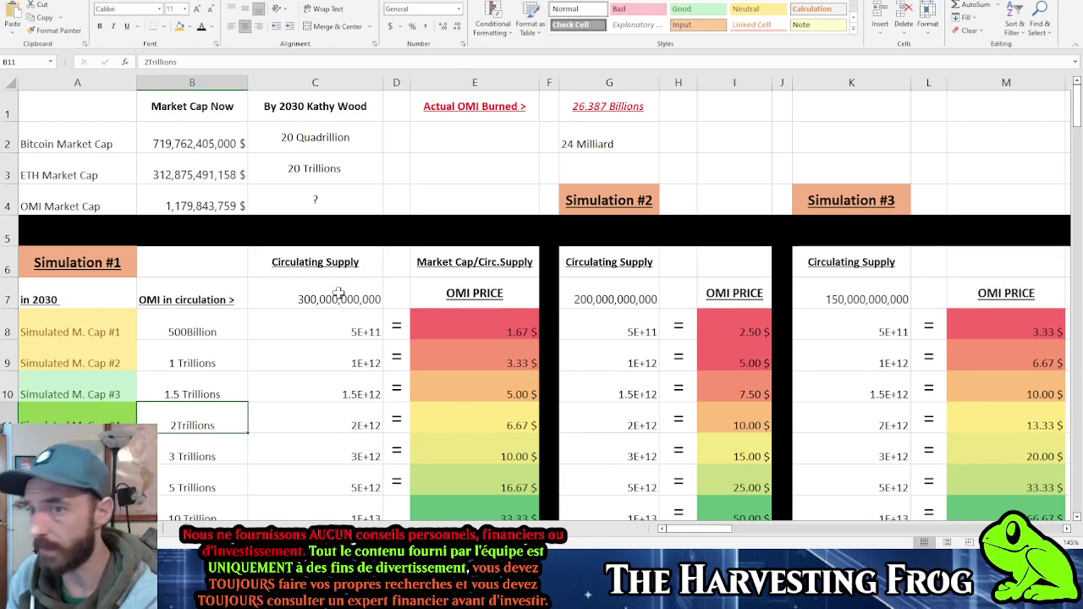
click(477, 419)
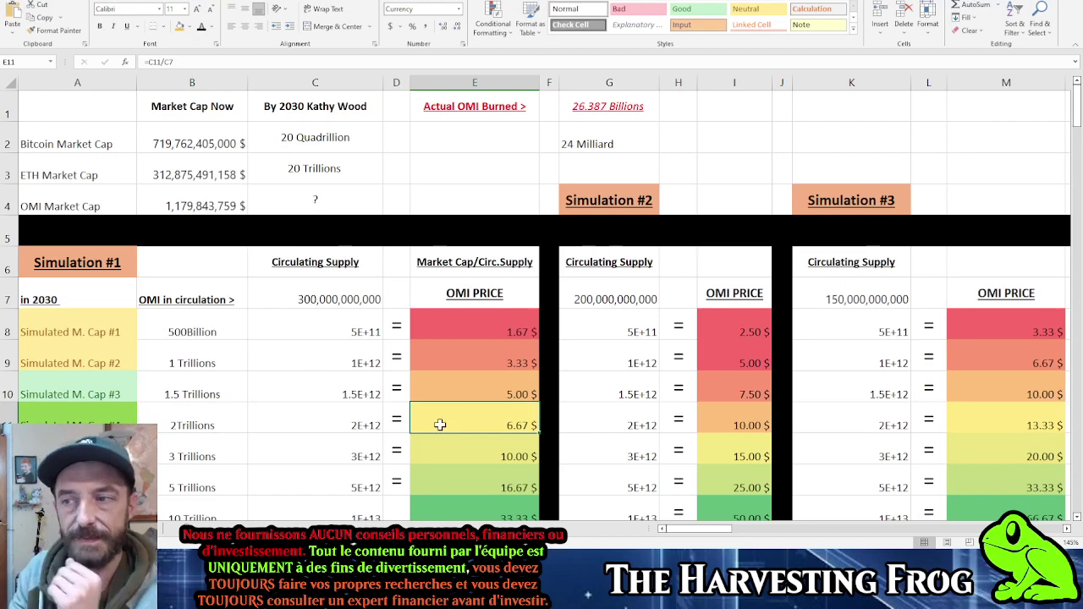
drag(180, 447, 201, 508)
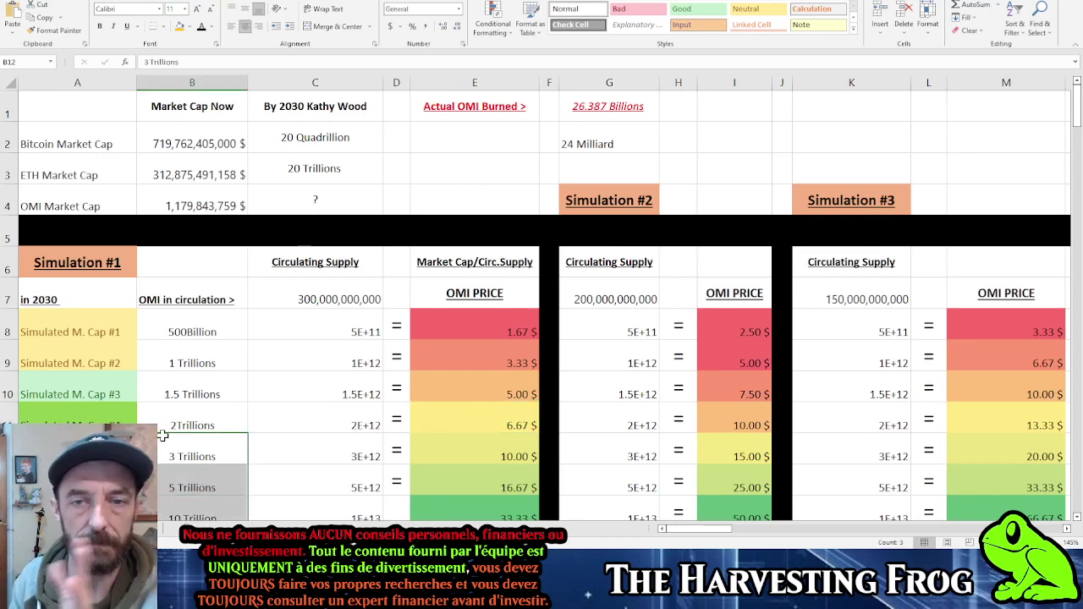
click(224, 420)
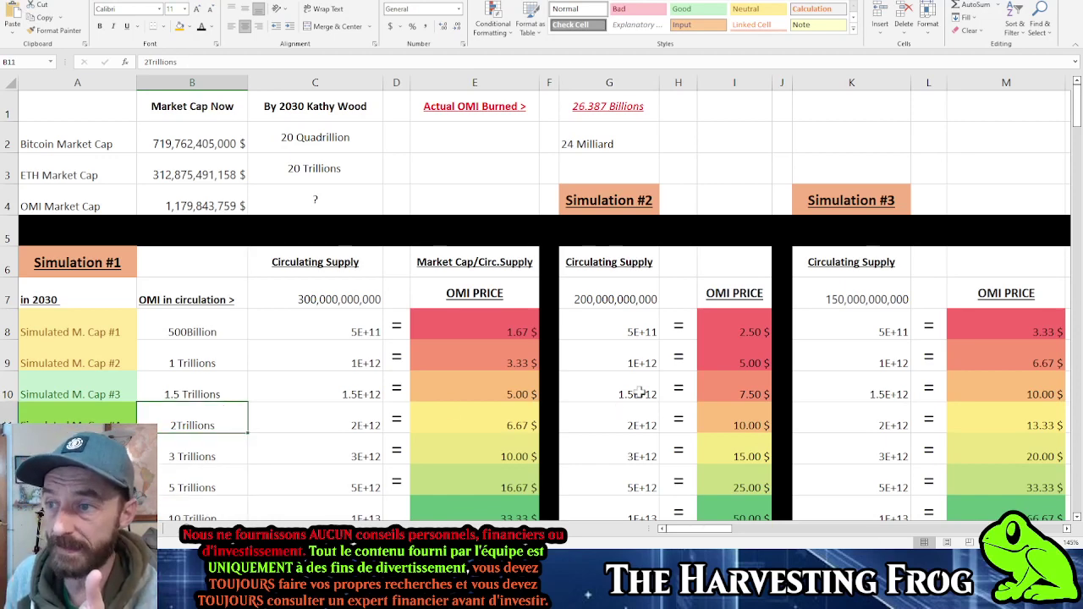
- Examine Simulation #2's circulating supply and market caps, and inspect the OMI price formula for the 2 trillion scenario
click(619, 293)
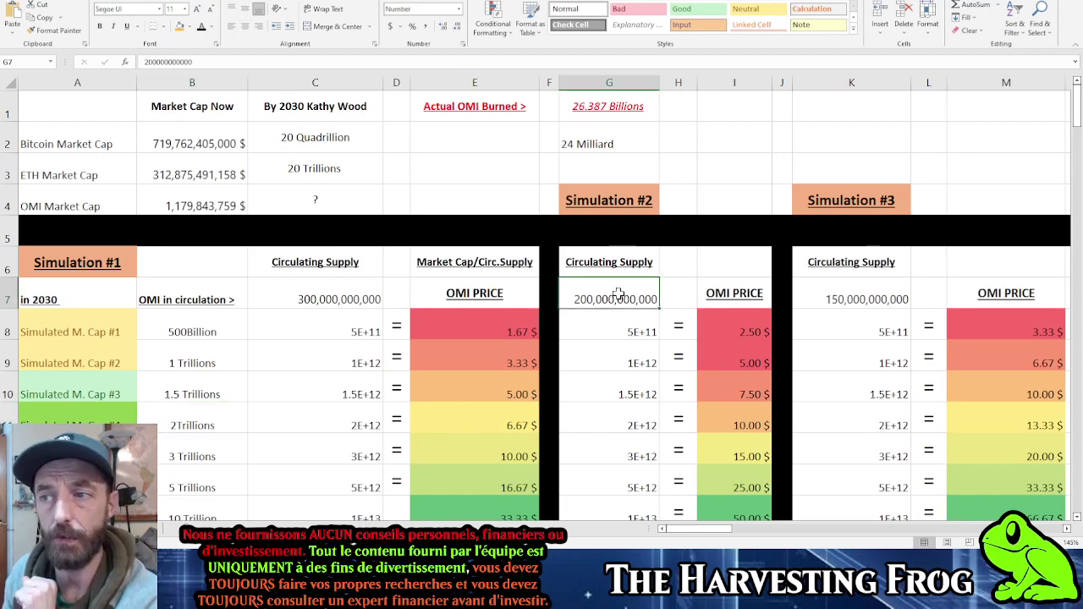
click(649, 453)
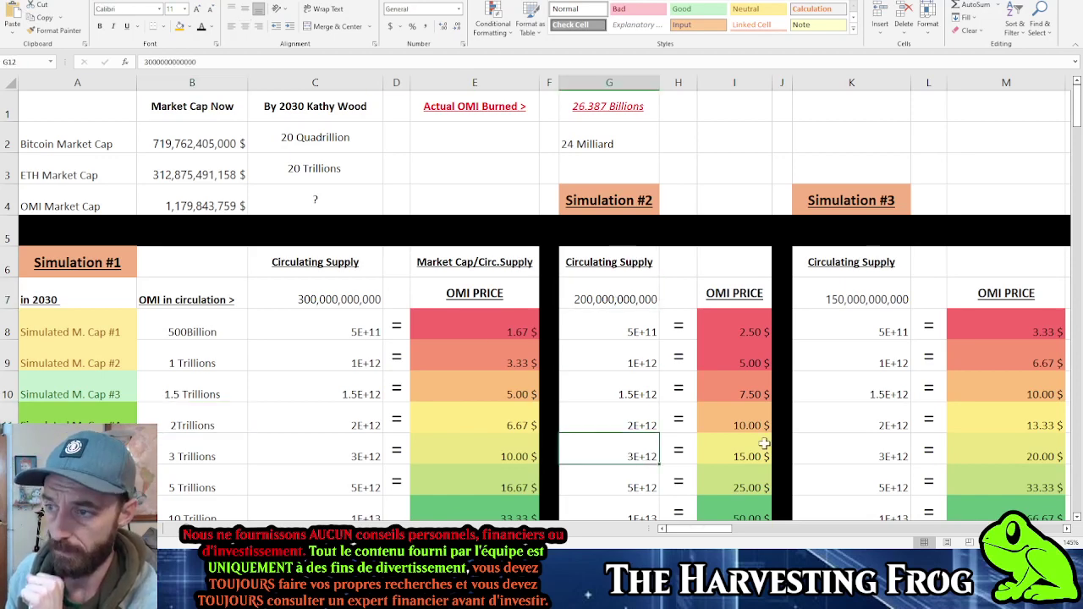
click(575, 417)
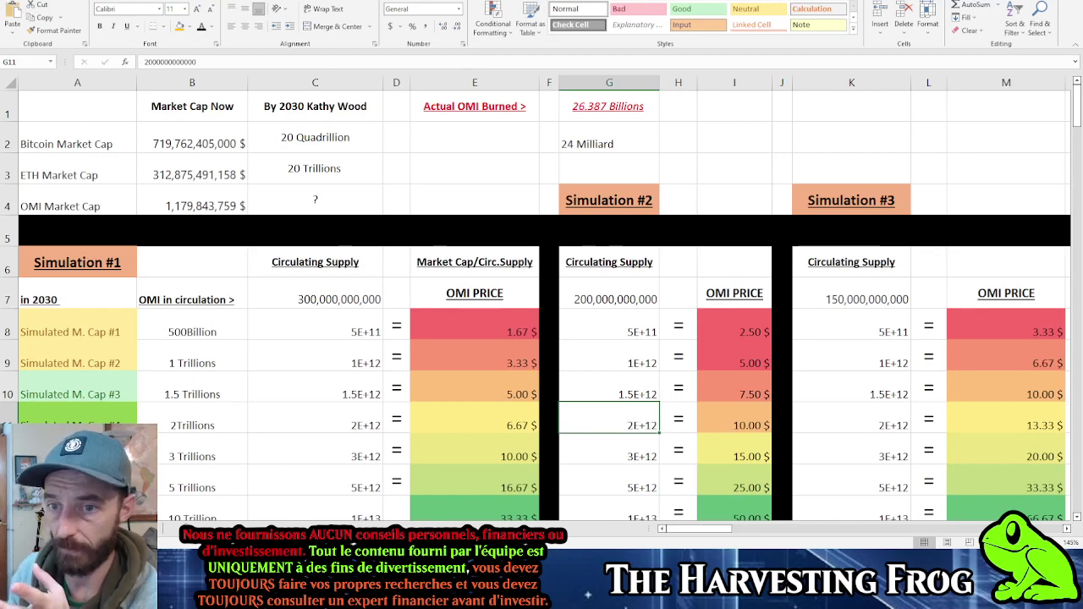
click(186, 429)
click(611, 414)
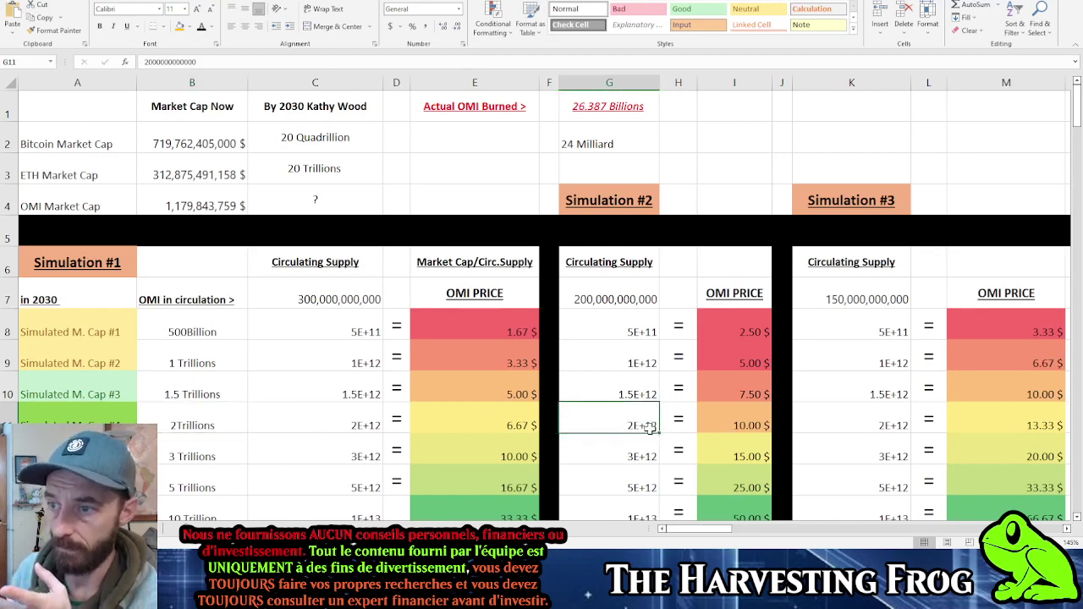
click(724, 419)
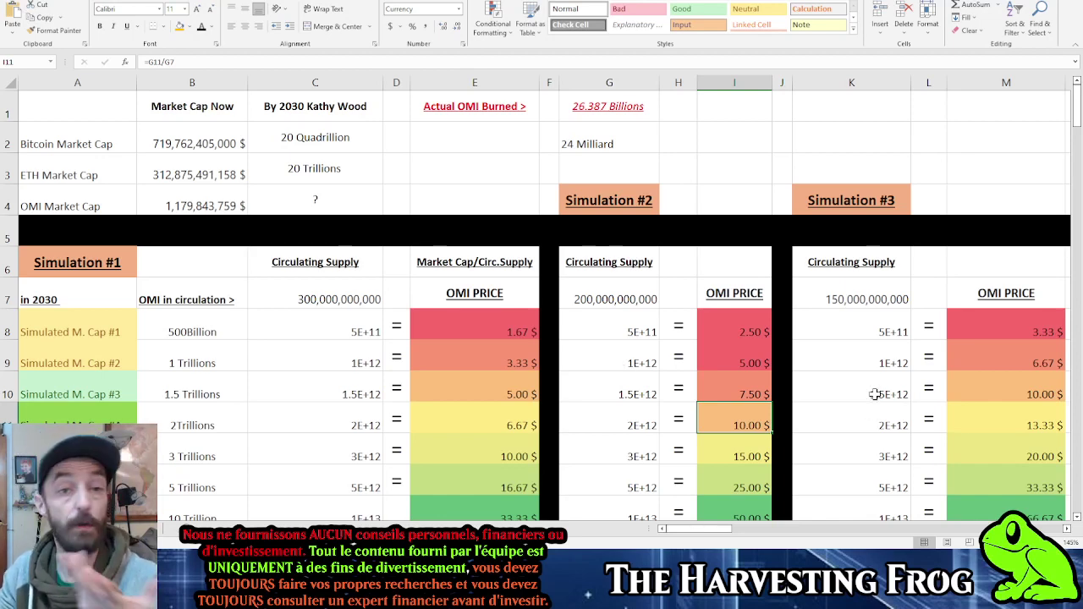
- Check Simulation #3's circulating supply, then return from the OMI burn projection sheet to the price simulations and view all market cap scenarios
click(868, 291)
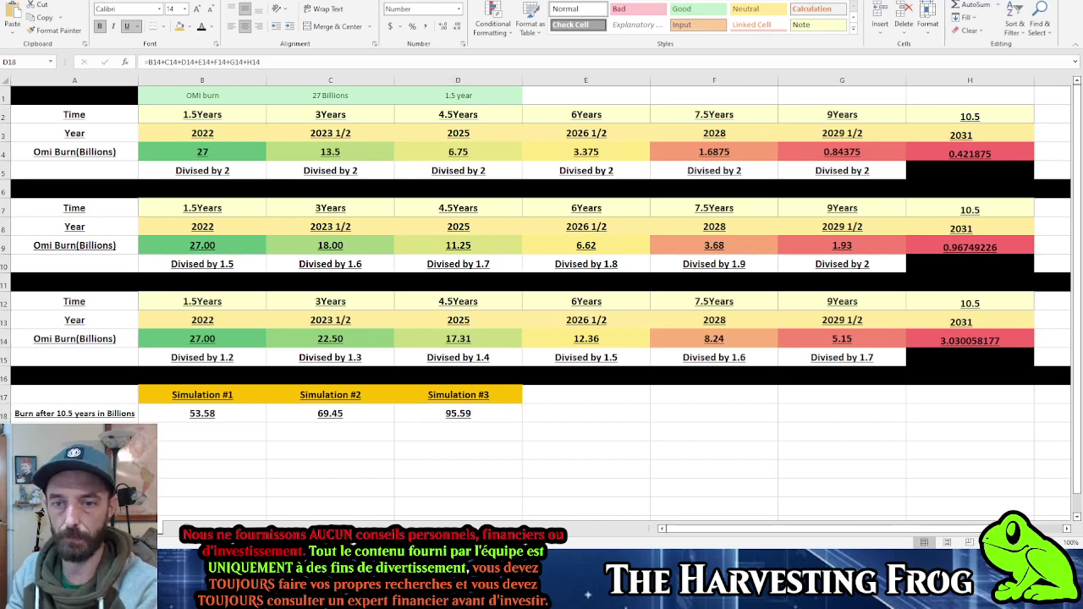
key(ctrl+Page_Up)
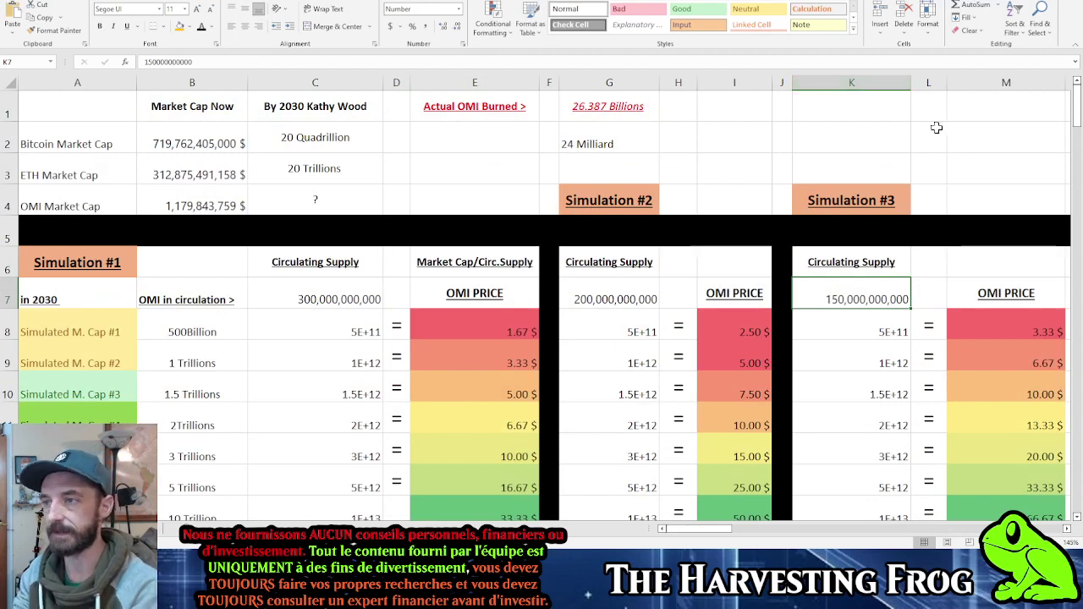
scroll(958, 177, down, 2)
scroll(958, 178, up, 1)
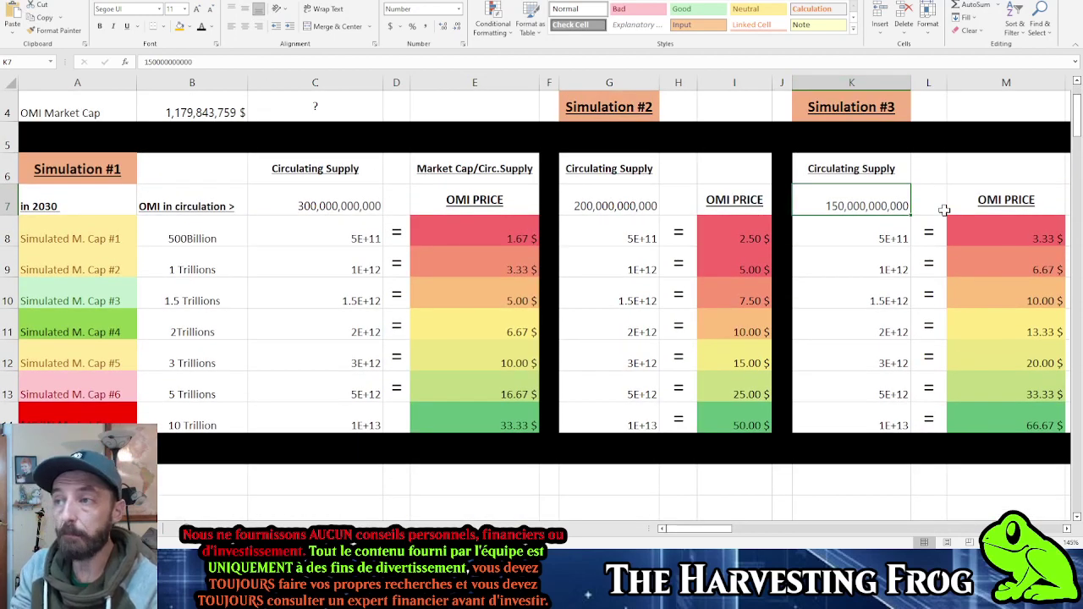
scroll(856, 291, up, 1)
scroll(853, 295, down, 1)
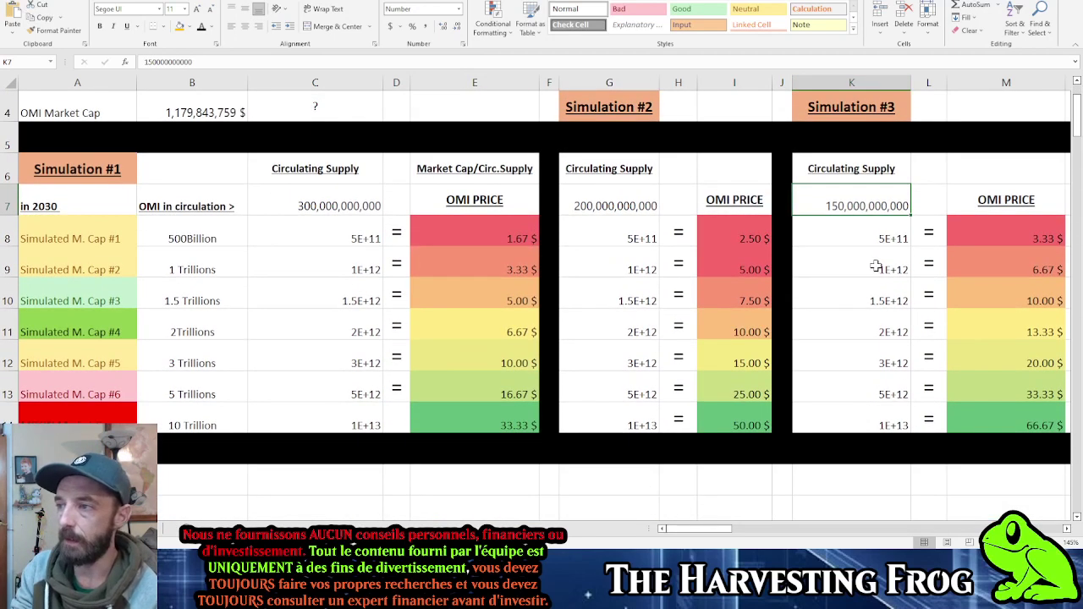
- Inspect the OMI price formulas for Simulation #3 at the 500 billion market cap and Simulation #2 at 5 trillion
click(221, 259)
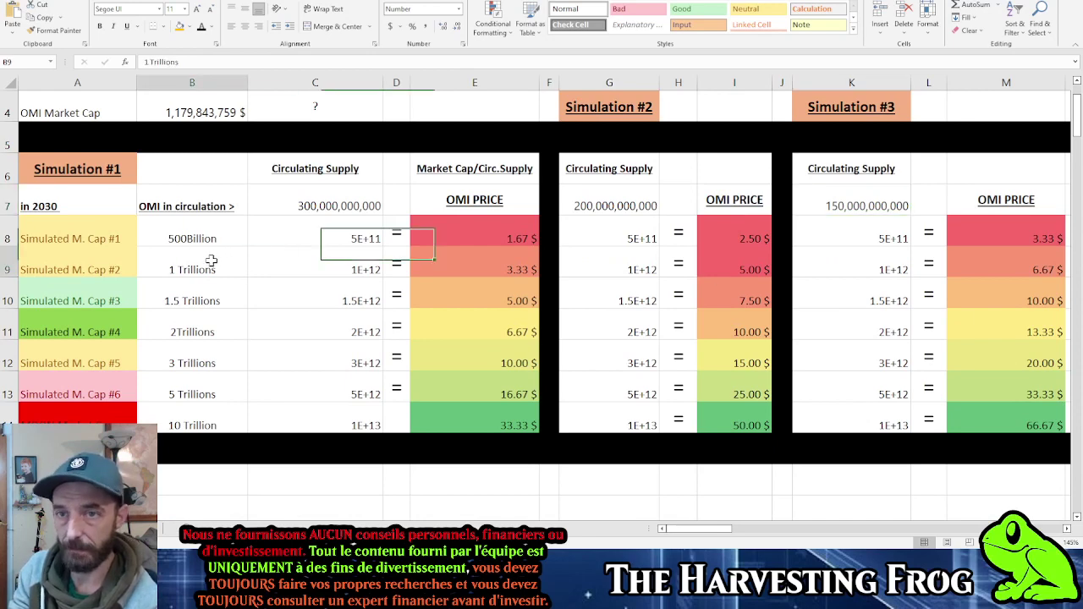
click(222, 237)
click(884, 234)
click(1015, 232)
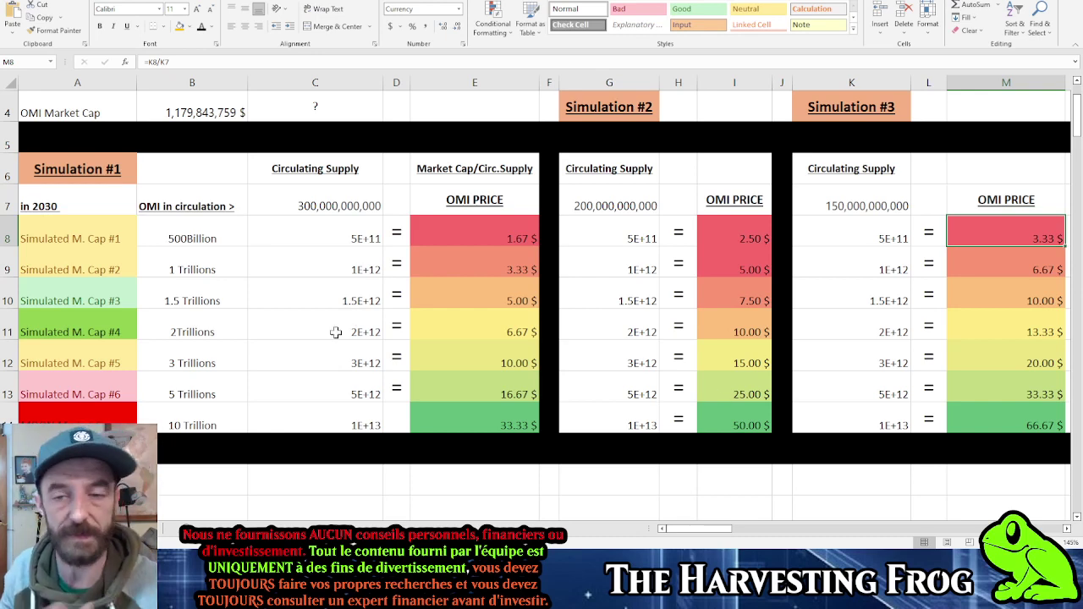
click(203, 392)
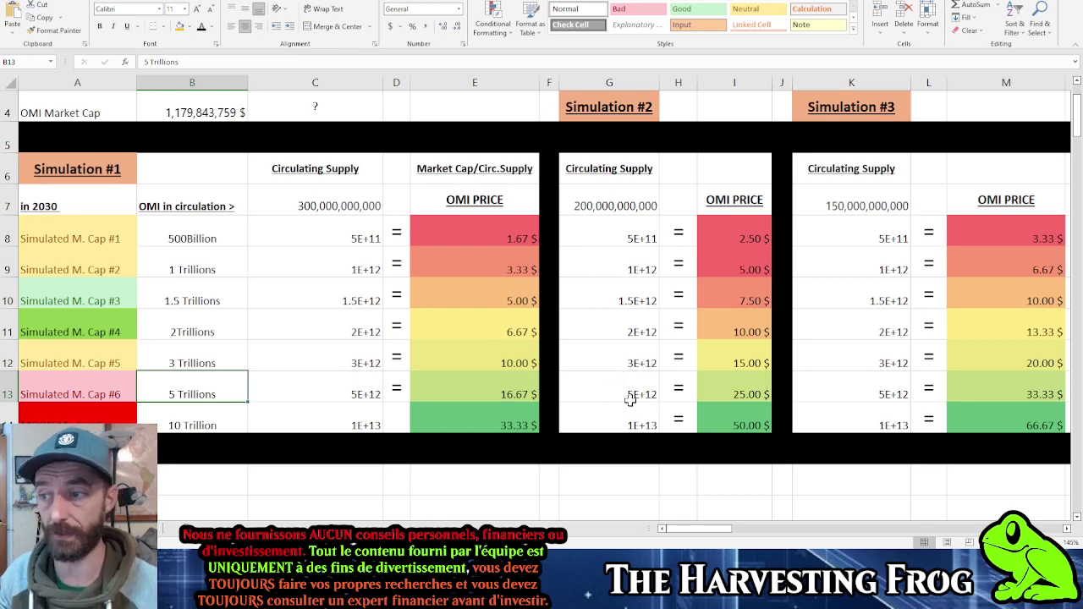
click(748, 391)
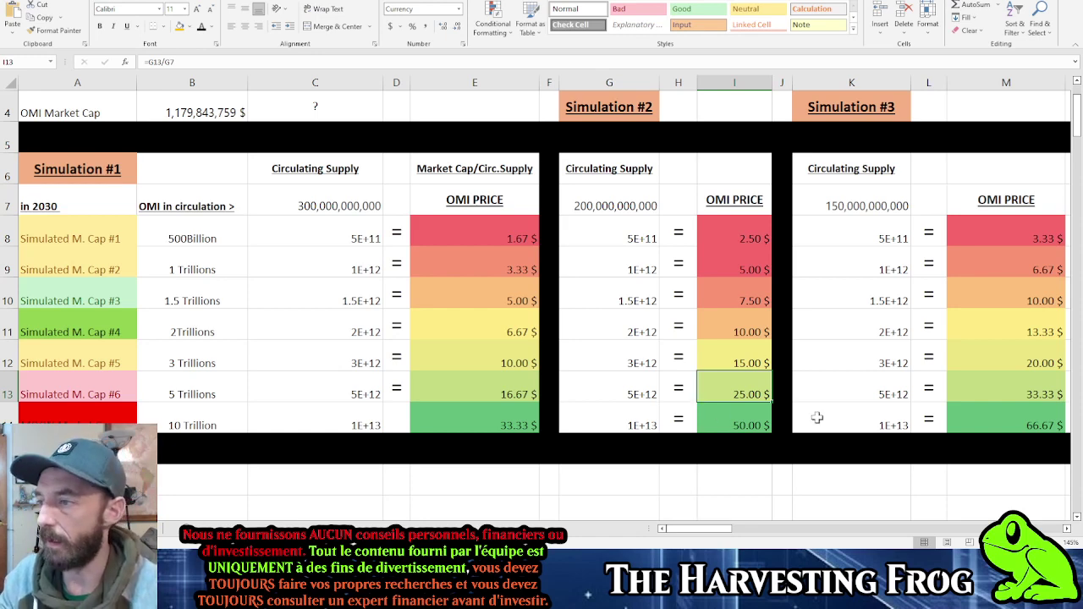
- Examine the 10 trillion MOON Market Cap scenario and compare its OMI price formulas in Simulation #1 and Simulation #3
click(991, 425)
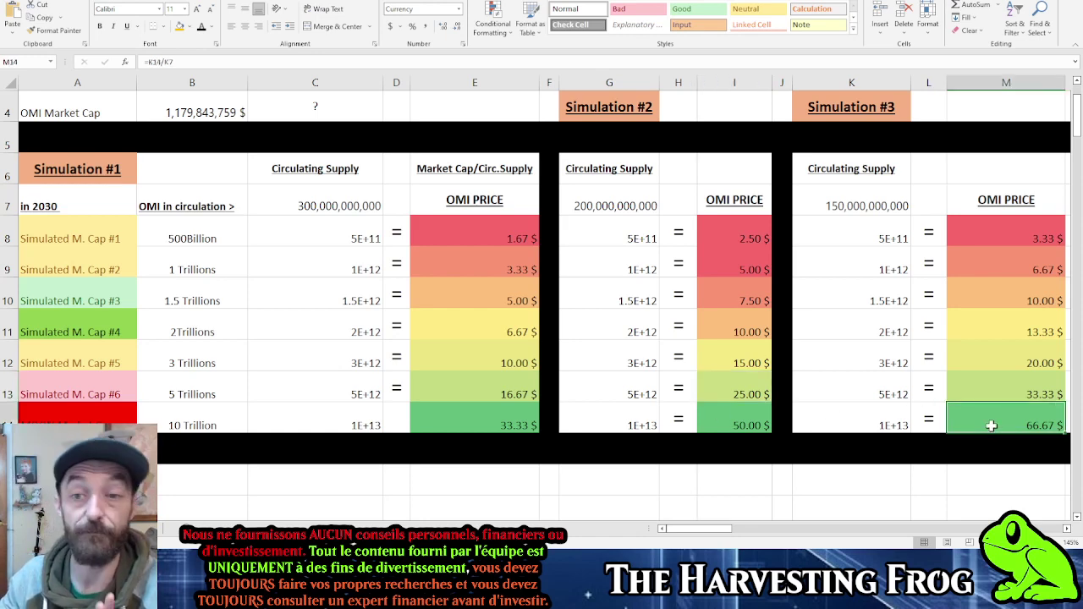
scroll(154, 369, down, 1)
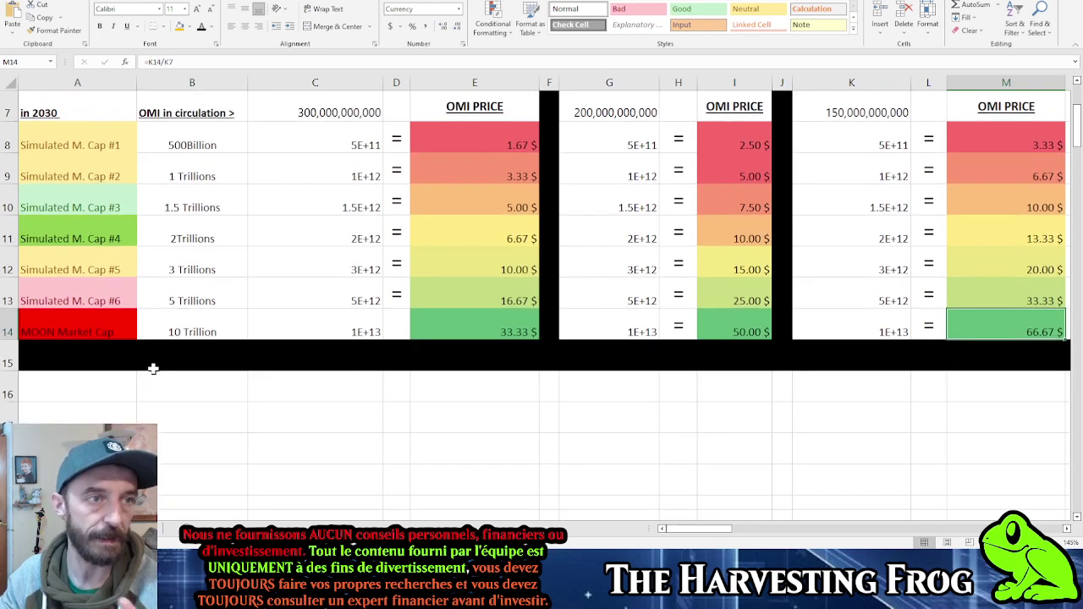
click(83, 316)
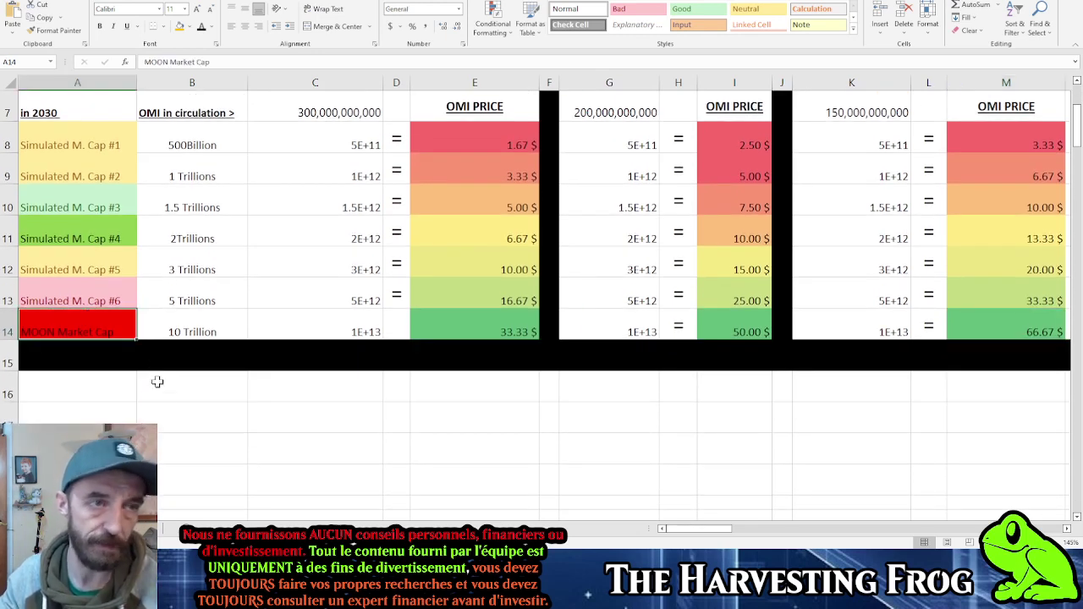
ctrl+scroll(164, 391, up, 1)
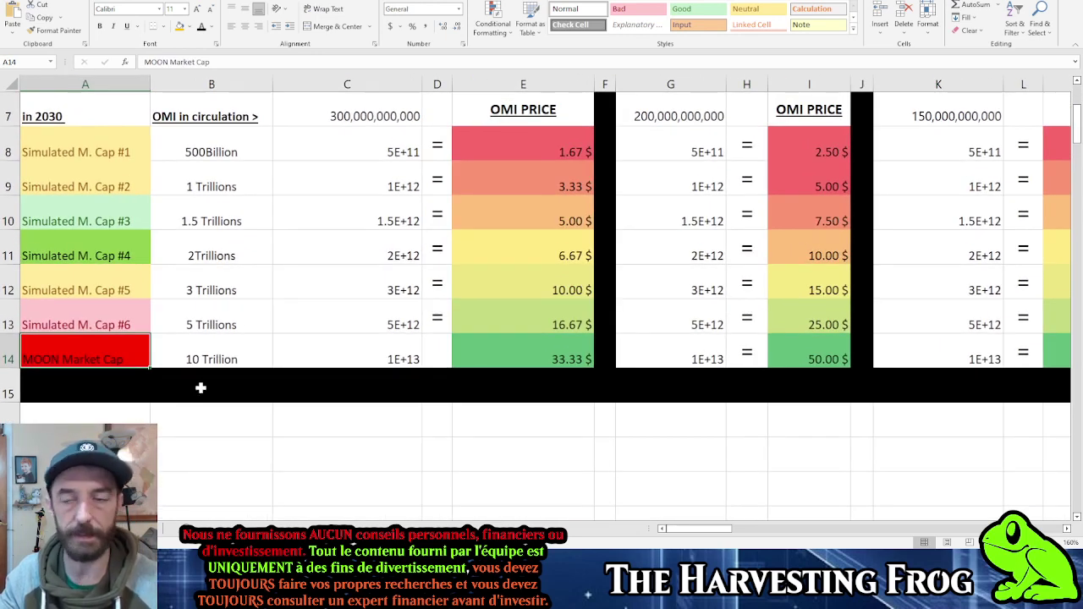
click(507, 366)
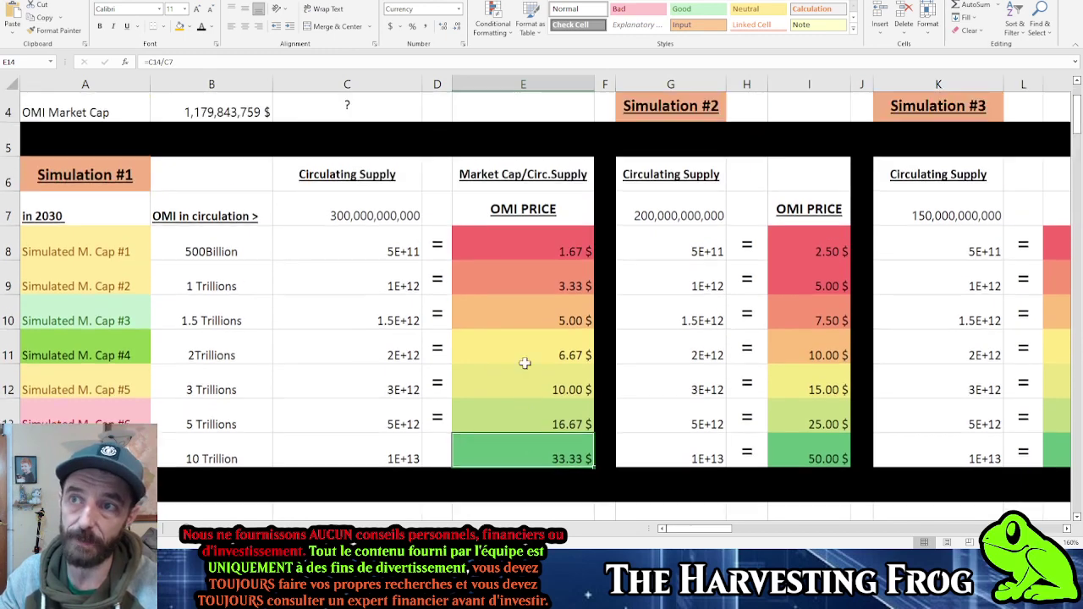
scroll(518, 364, up, 1)
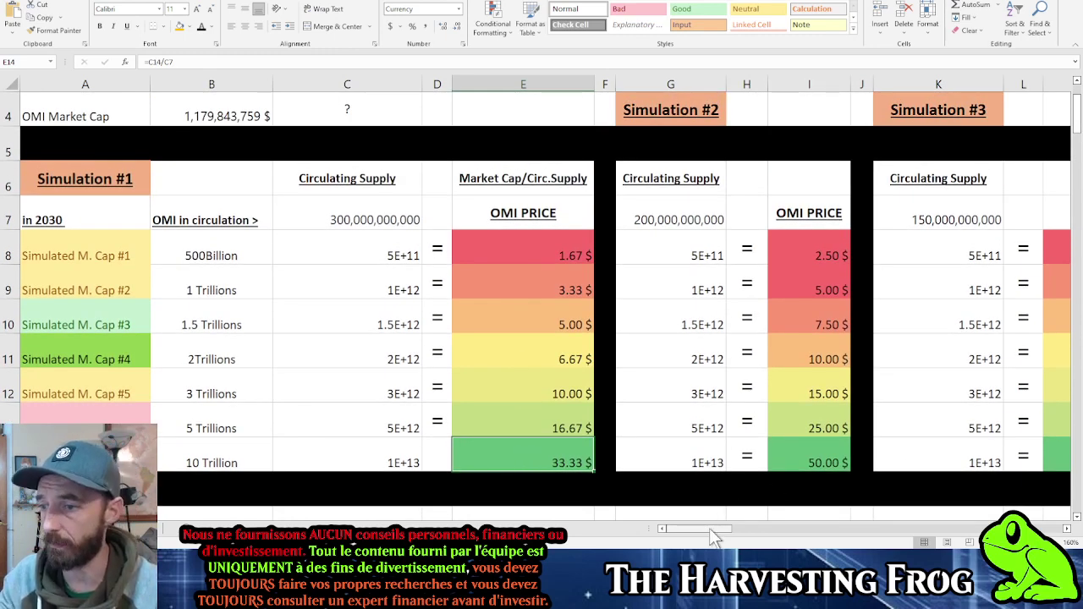
drag(711, 530, 725, 530)
click(809, 461)
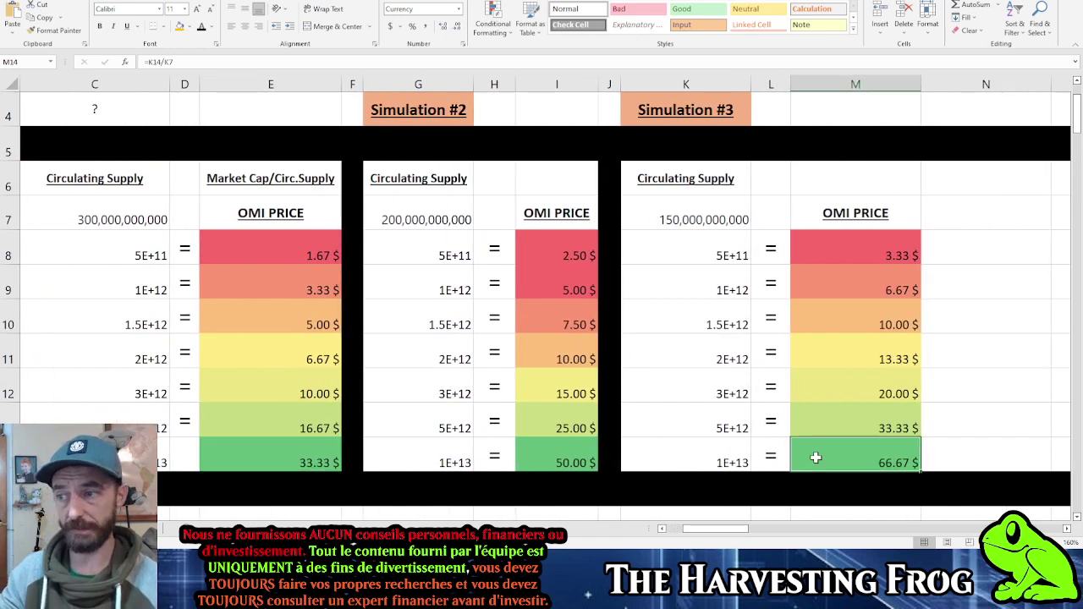